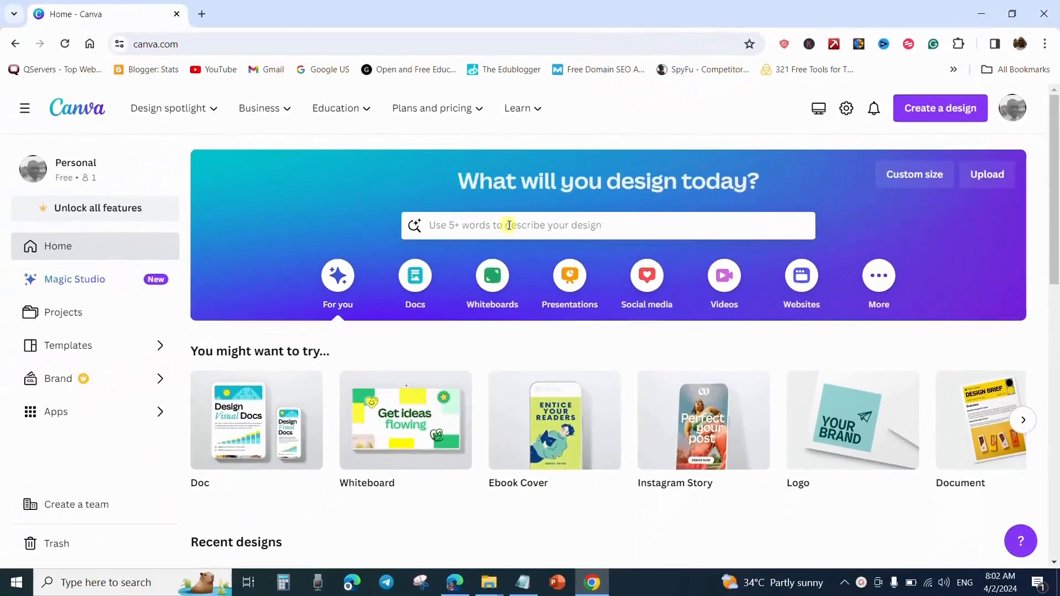
Step: Search the templates for "ebook template pages"
{"action": "left_click", "coordinate": [508, 225]}
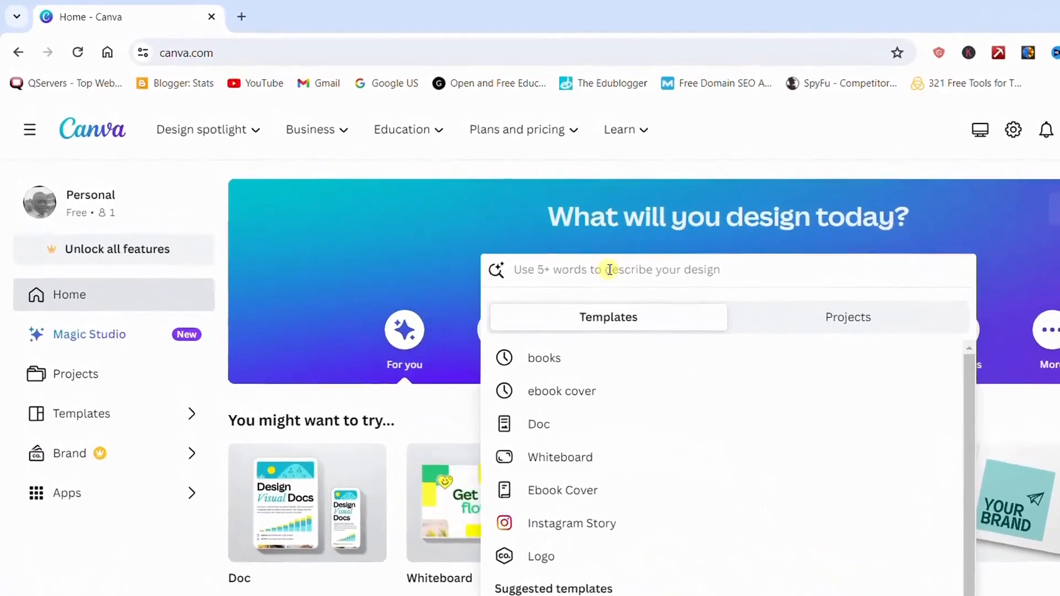
{"action": "type", "text": "e"}
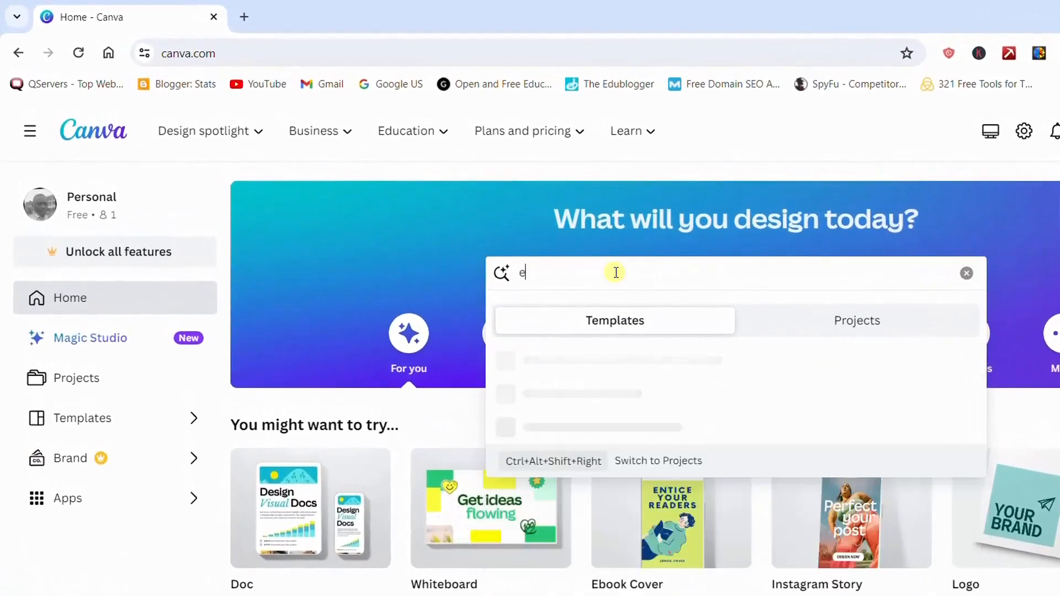
{"action": "type", "text": "book"}
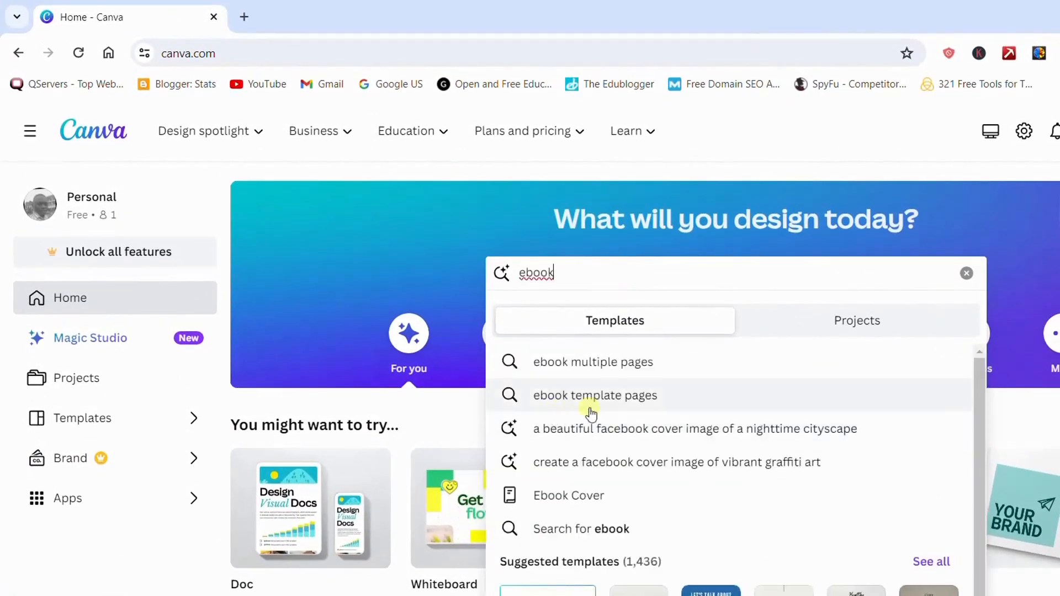
{"action": "left_click", "coordinate": [673, 401]}
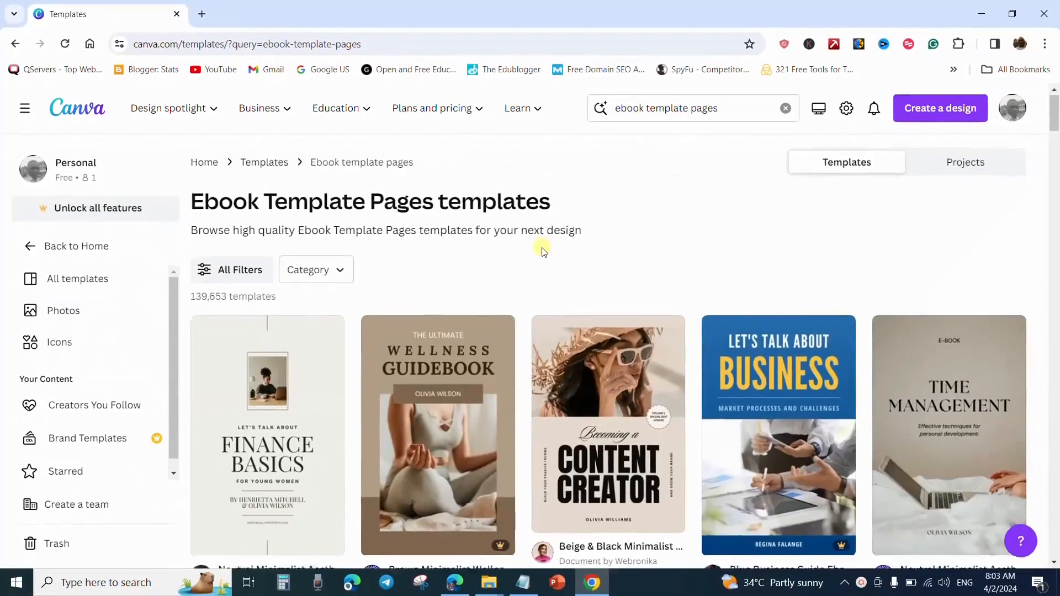
Step: Find the Yellow and Black Simple Textured Learn Basic Design Ebook Cover template and open it for customizing
{"action": "scroll", "coordinate": [540, 246], "scroll_direction": "down", "scroll_amount": 2}
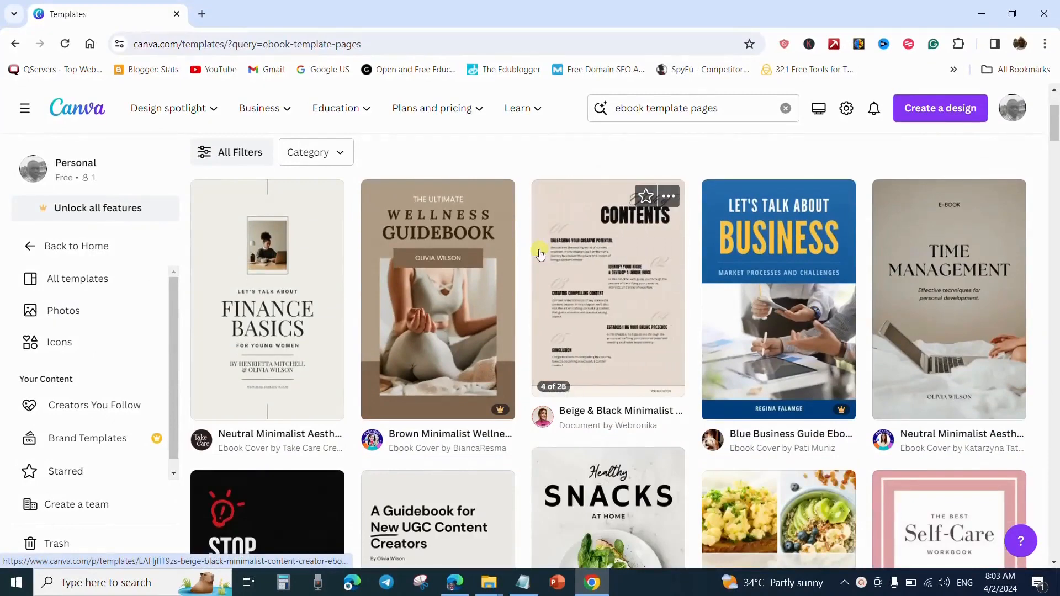
{"action": "scroll", "coordinate": [540, 254], "scroll_direction": "down", "scroll_amount": 3}
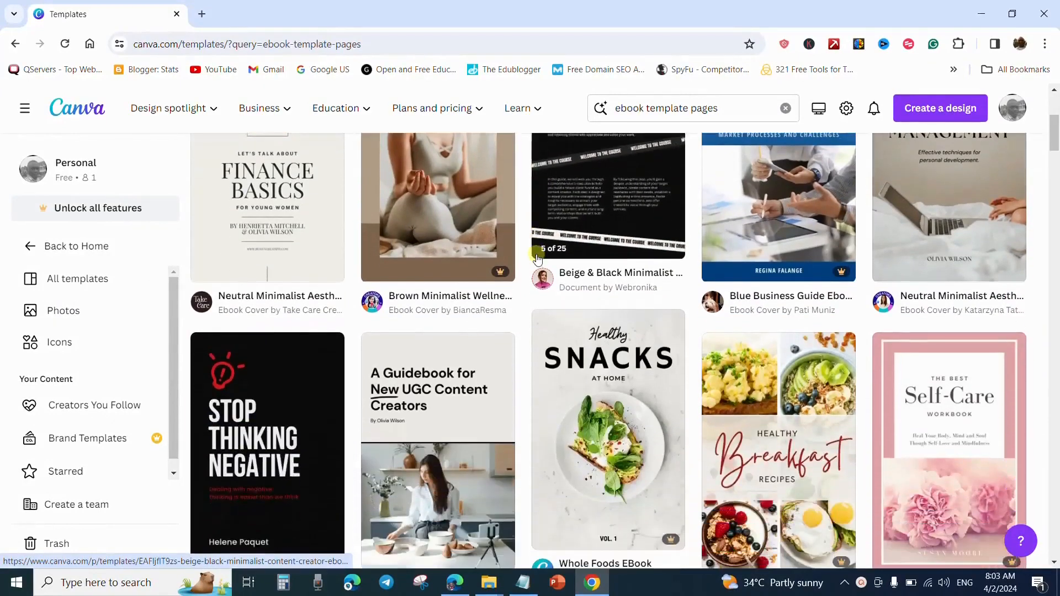
{"action": "scroll", "coordinate": [538, 259], "scroll_direction": "down", "scroll_amount": 1}
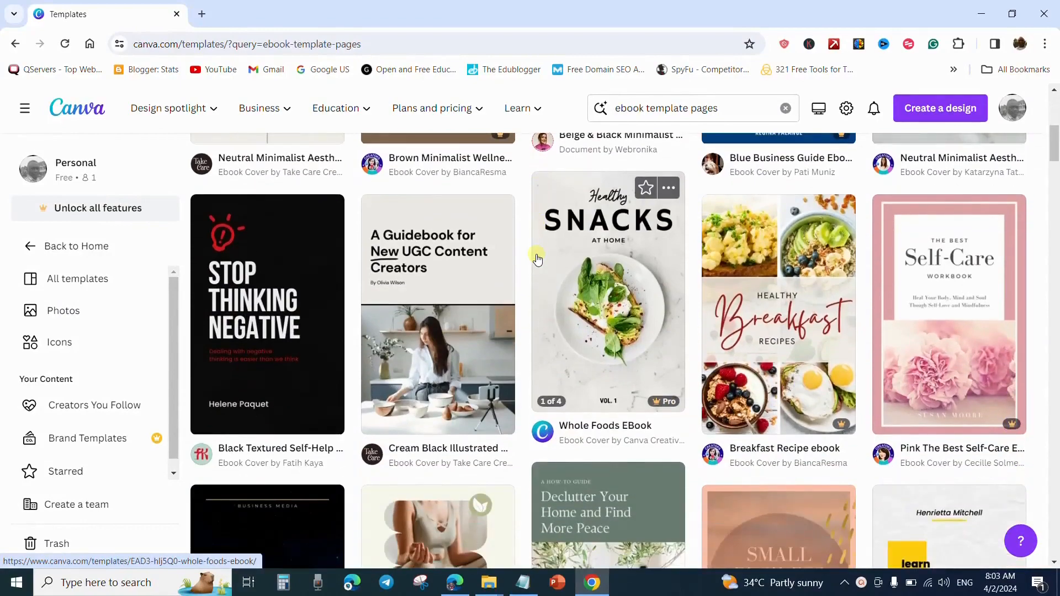
{"action": "scroll", "coordinate": [538, 259], "scroll_direction": "down", "scroll_amount": 3}
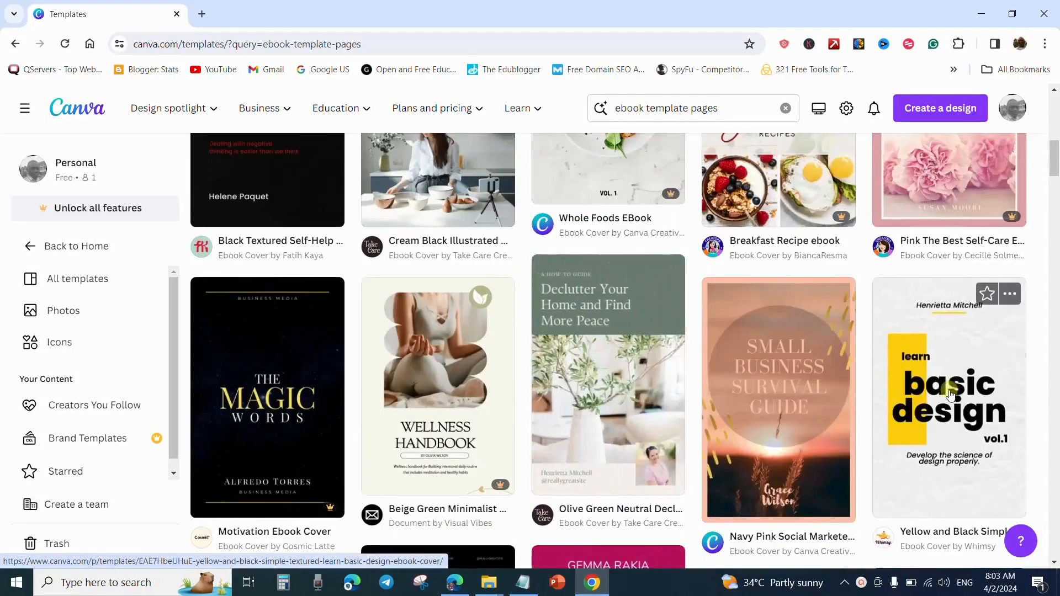
{"action": "left_click", "coordinate": [942, 393]}
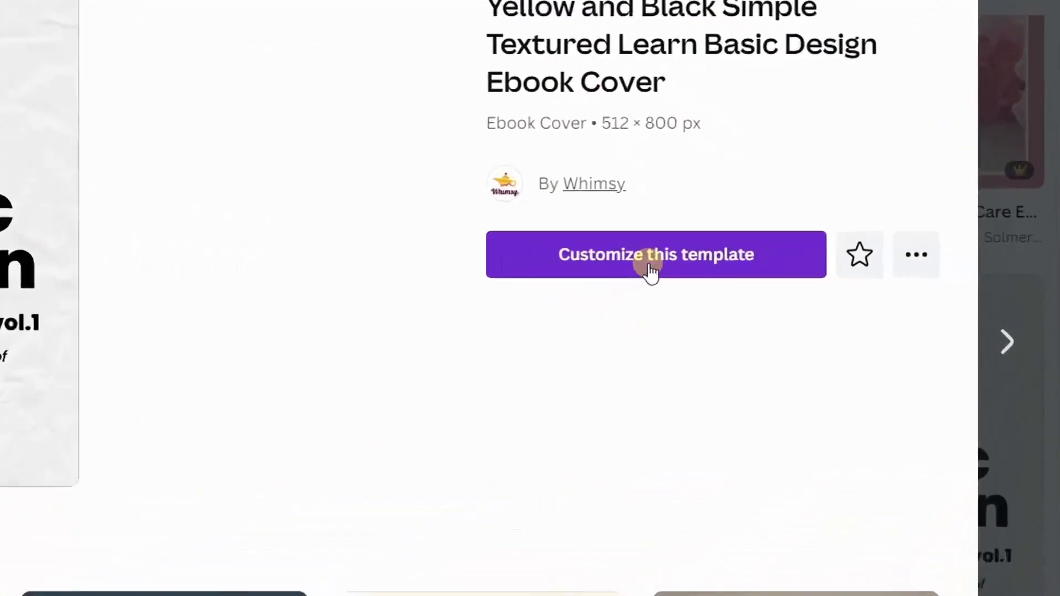
{"action": "left_click", "coordinate": [596, 260]}
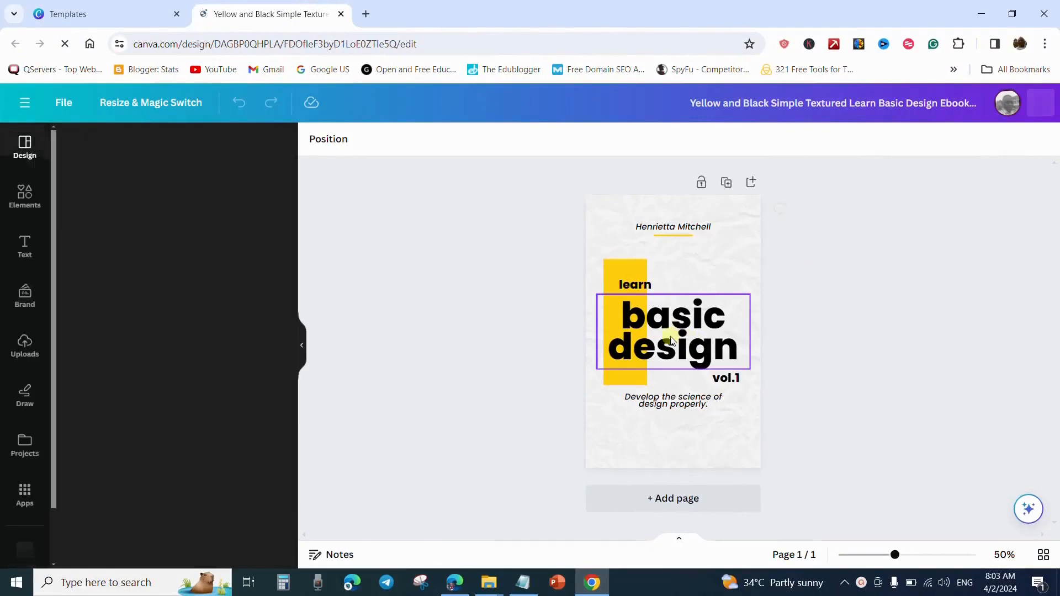
Step: Replace the cover title "basic design" with "Wild Animals", with each word starting on its own line
{"action": "left_click", "coordinate": [632, 321]}
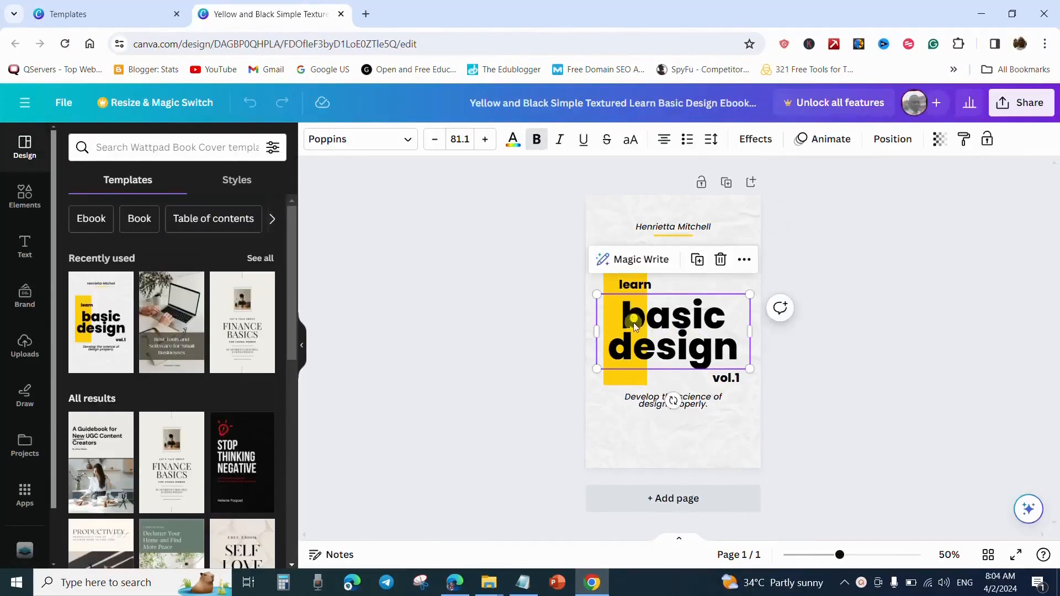
{"action": "double_click", "coordinate": [627, 320]}
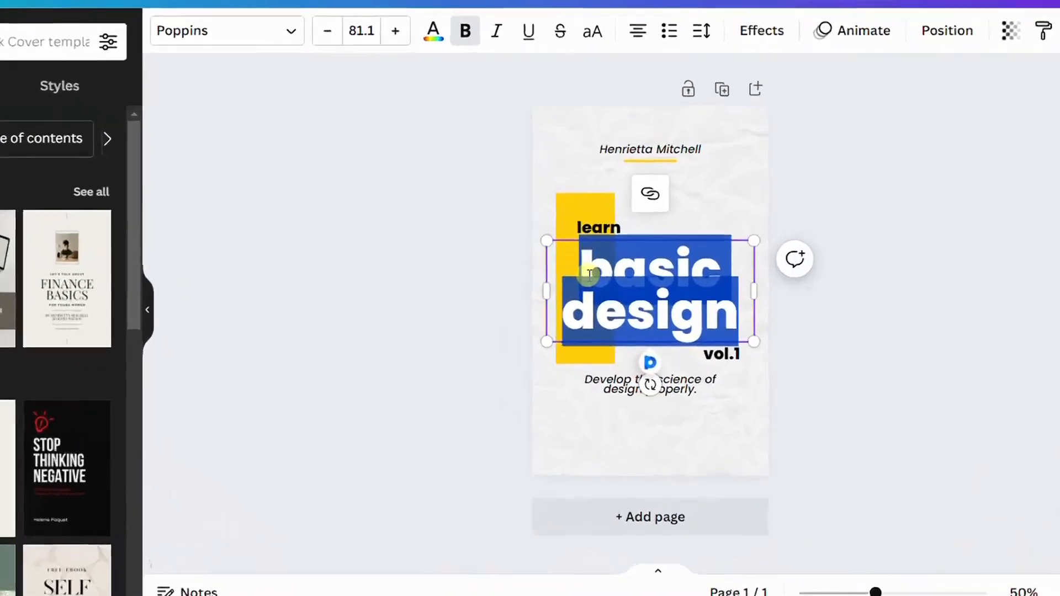
{"action": "type", "text": "Wild"}
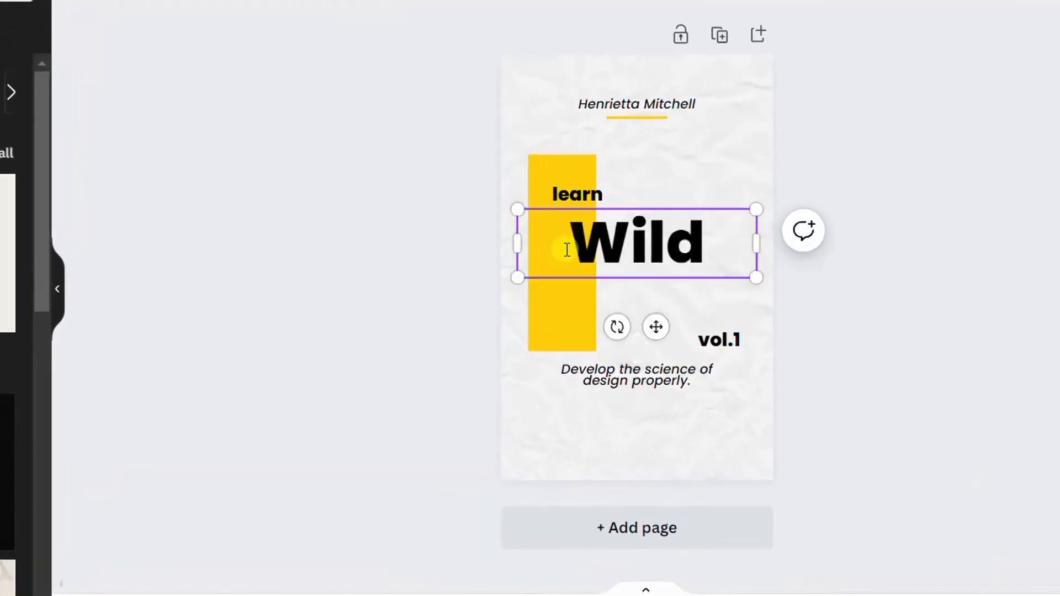
{"action": "key", "text": "Return"}
{"action": "type", "text": "Ani"}
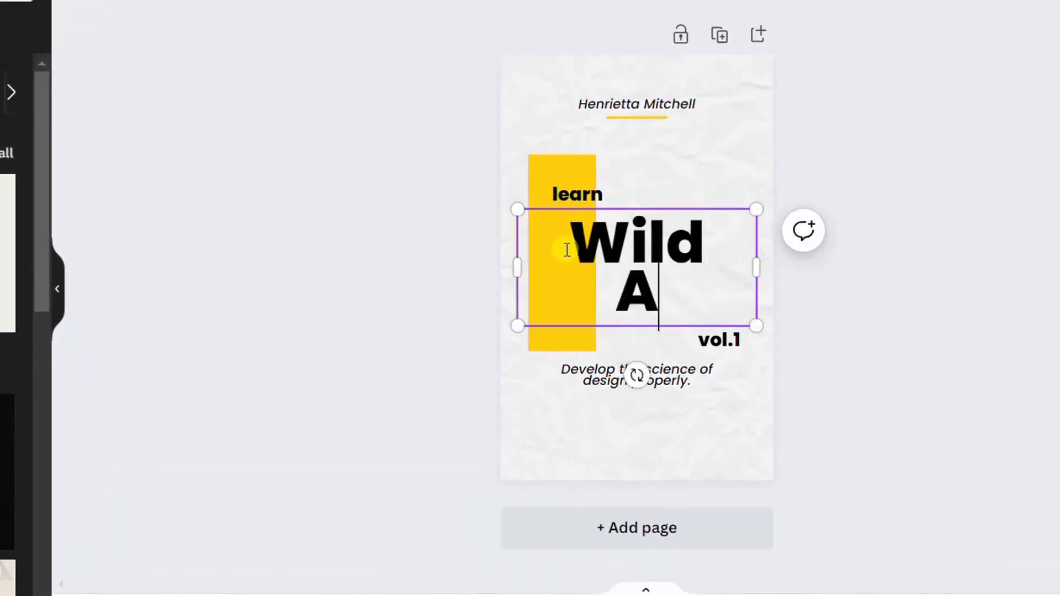
{"action": "type", "text": "mals"}
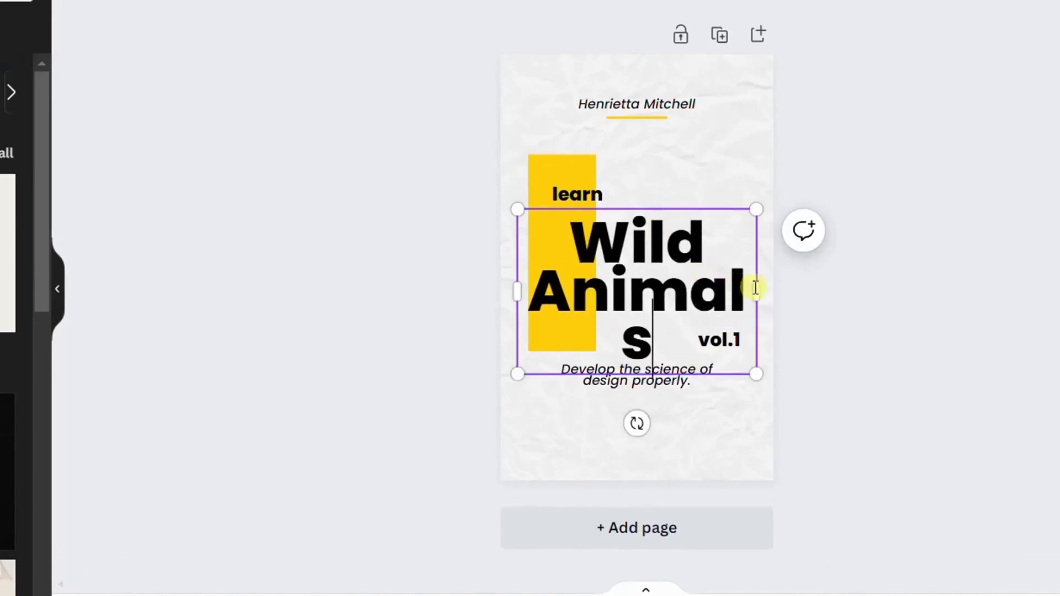
Step: Widen the title text box on both sides so that "Animals" fits on one line
{"action": "key", "text": "shift+Left"}
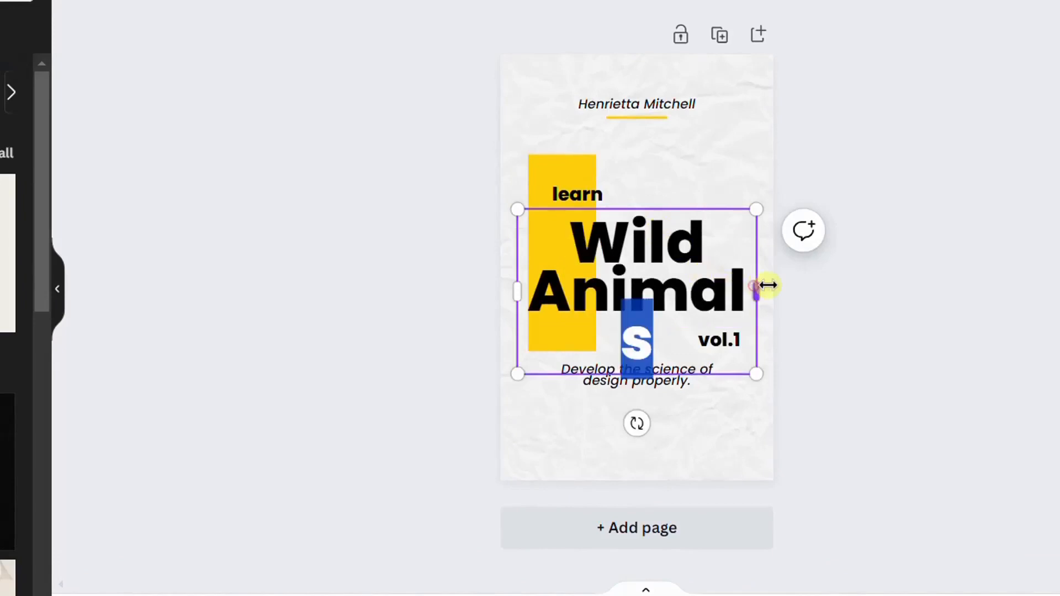
{"action": "left_click_drag", "start_coordinate": [757, 287], "coordinate": [774, 286]}
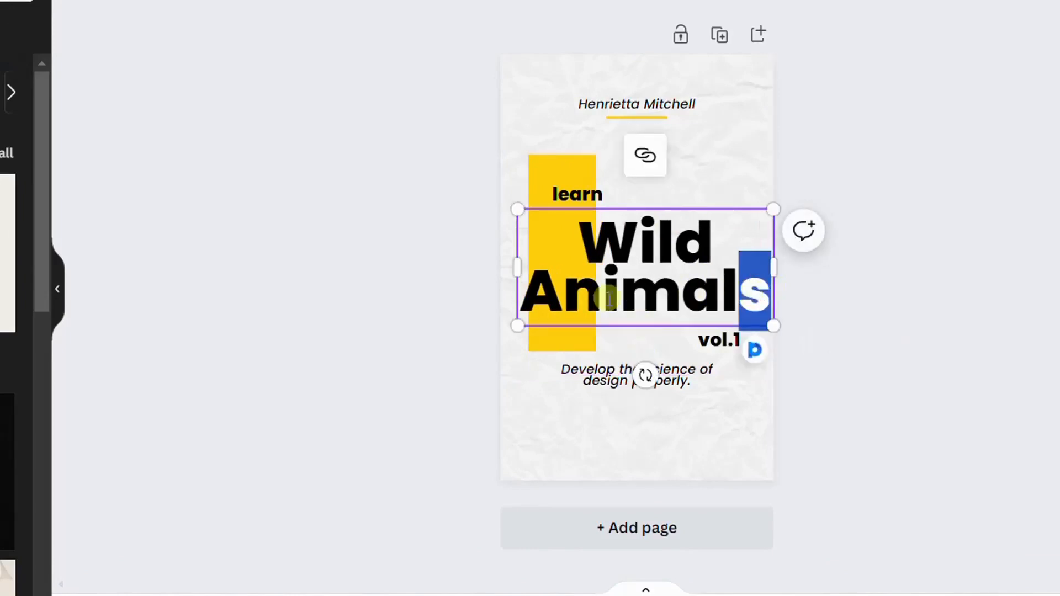
{"action": "left_click_drag", "start_coordinate": [515, 276], "coordinate": [504, 277]}
Step: Extend the small heading above the title to "learn about" and widen its text box to keep it on one line
{"action": "left_click", "coordinate": [610, 193]}
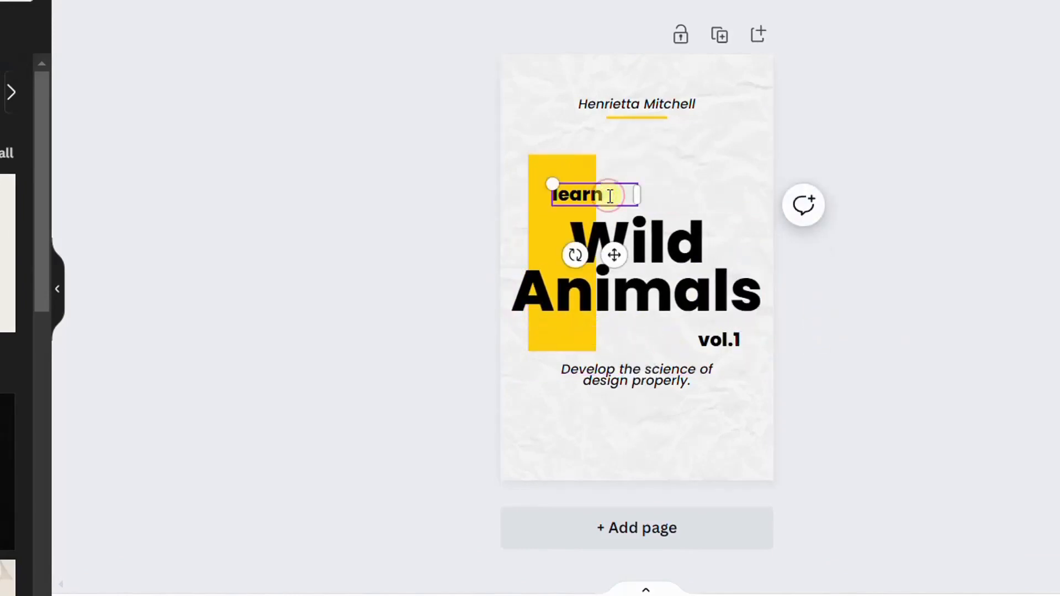
{"action": "type", "text": "abou"}
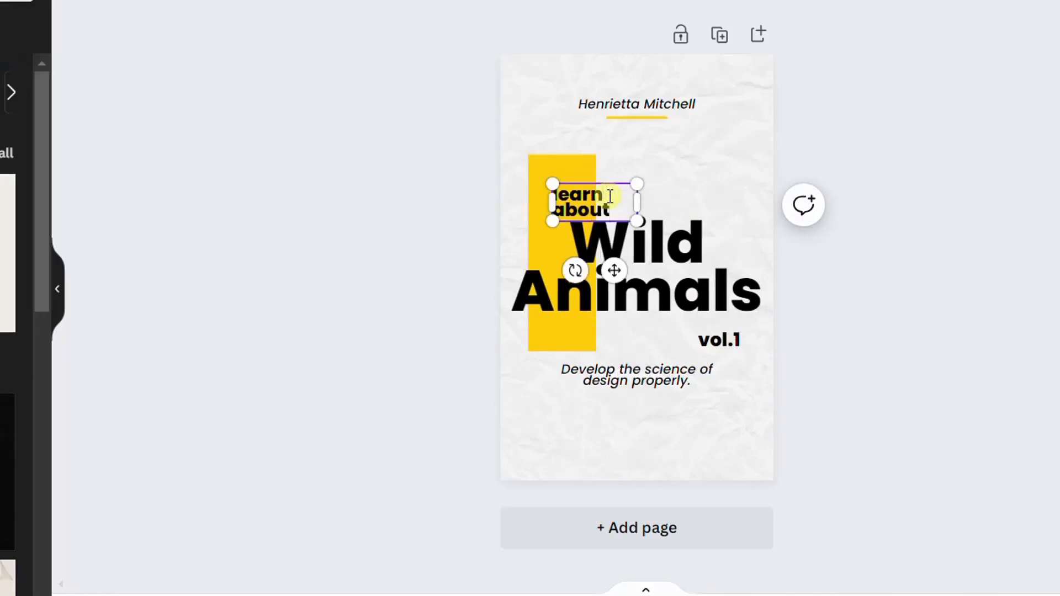
{"action": "type", "text": "t"}
{"action": "left_click_drag", "start_coordinate": [637, 202], "coordinate": [676, 199]}
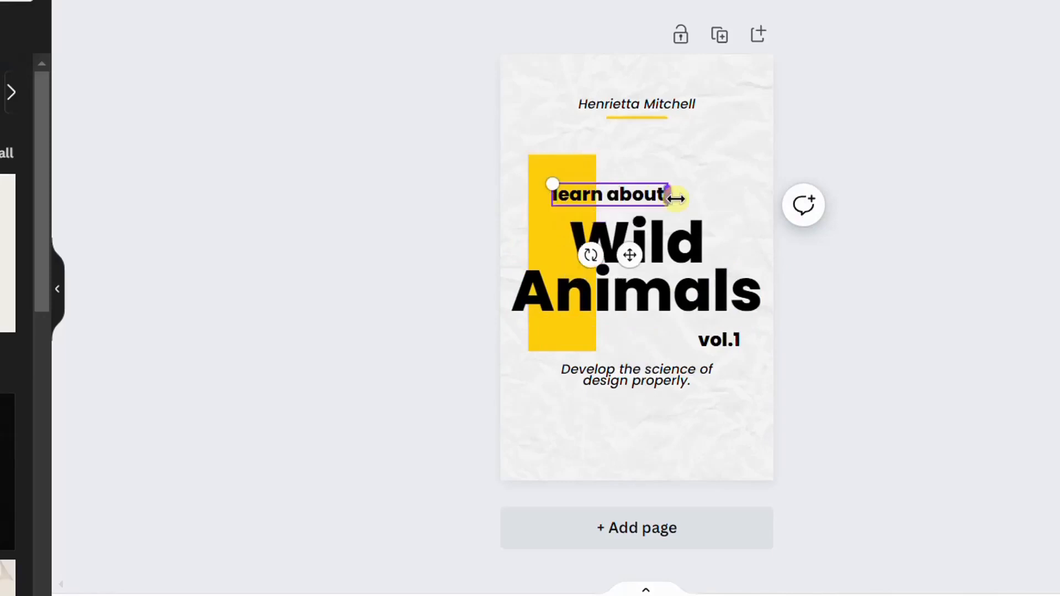
{"action": "left_click", "coordinate": [922, 158]}
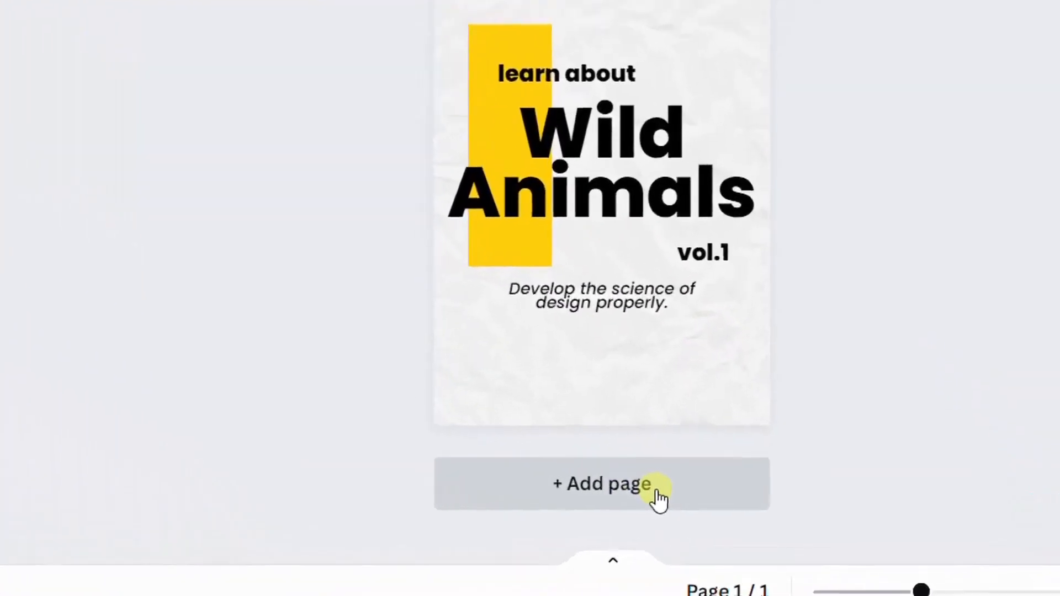
Step: Add a blank second page and search the elements for "lion"
{"action": "left_click", "coordinate": [660, 498]}
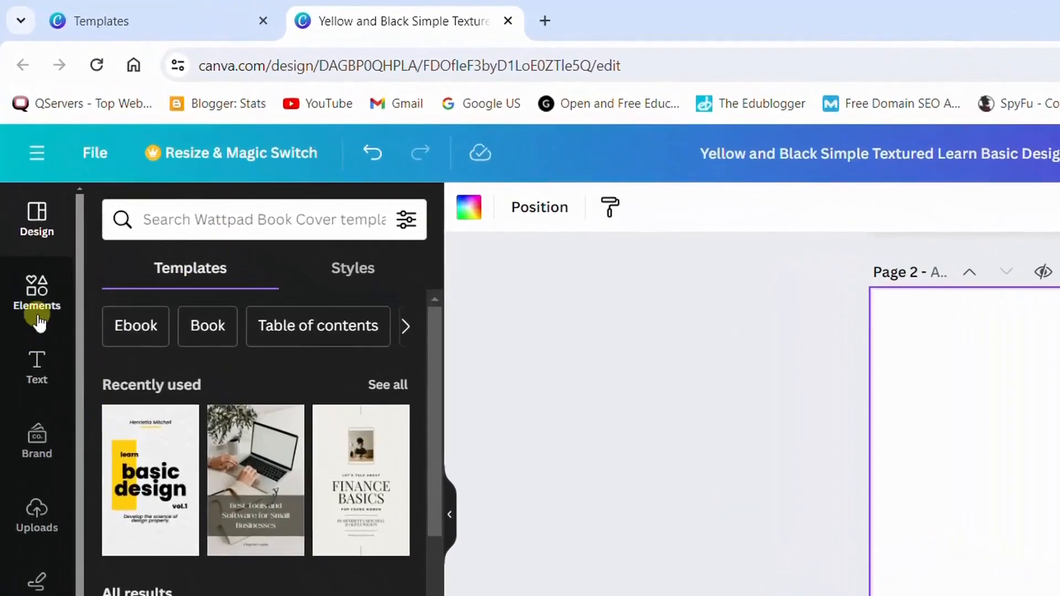
{"action": "left_click", "coordinate": [37, 298]}
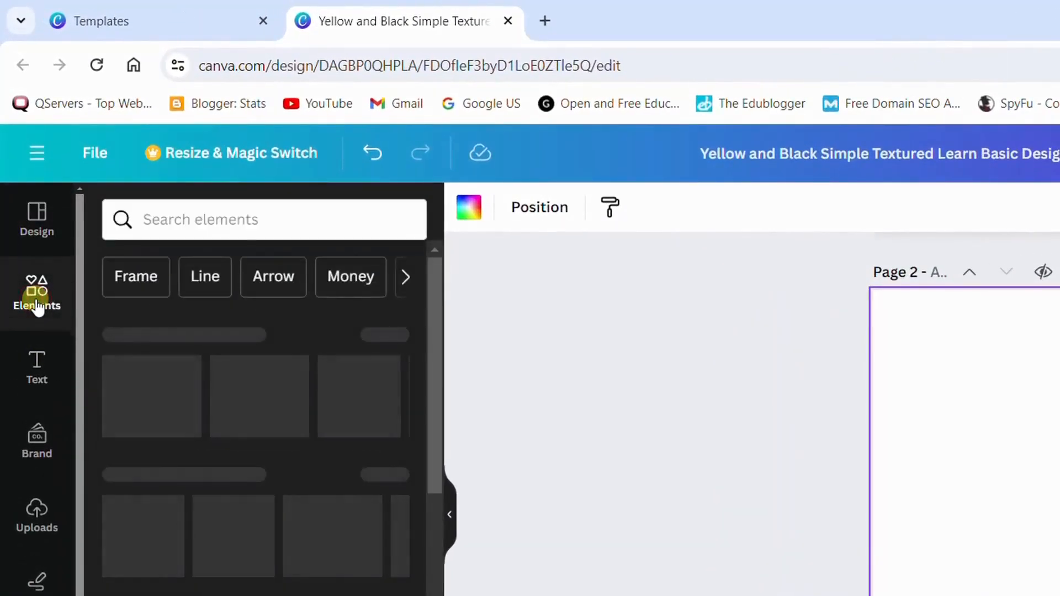
{"action": "left_click", "coordinate": [244, 222]}
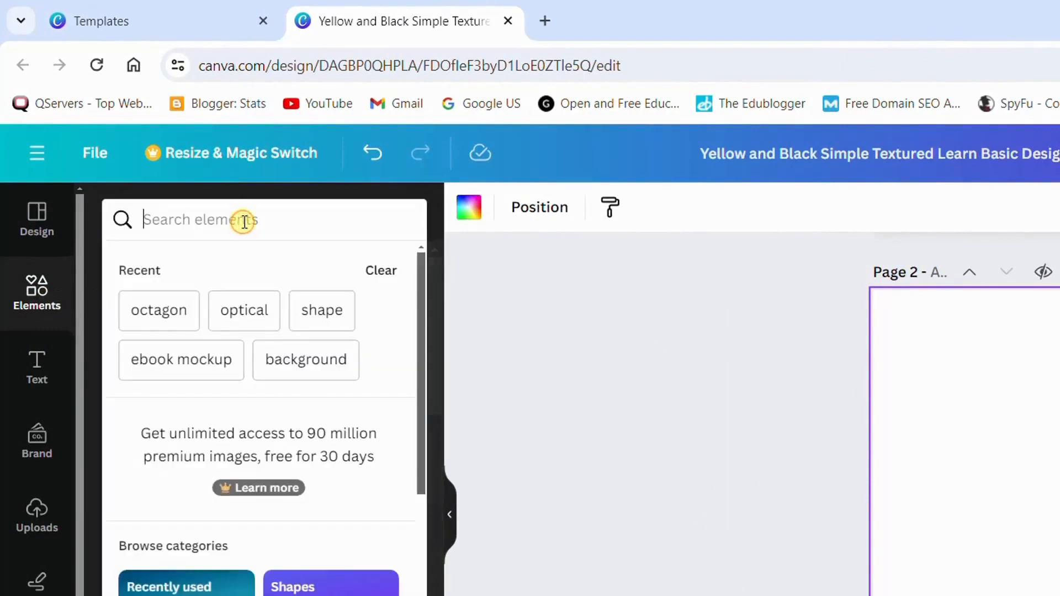
{"action": "type", "text": "lion"}
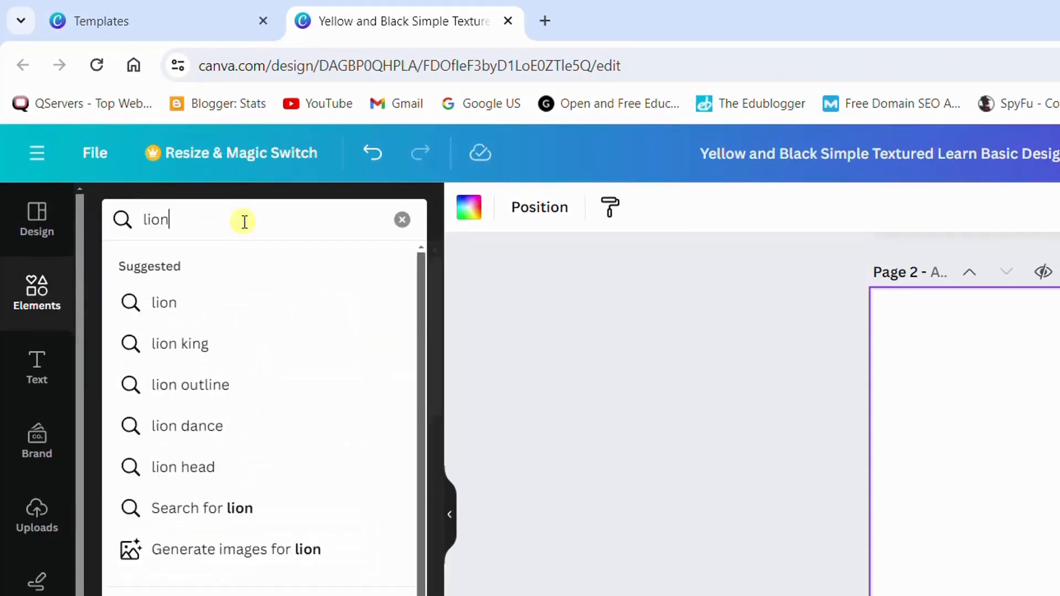
{"action": "key", "text": "Return"}
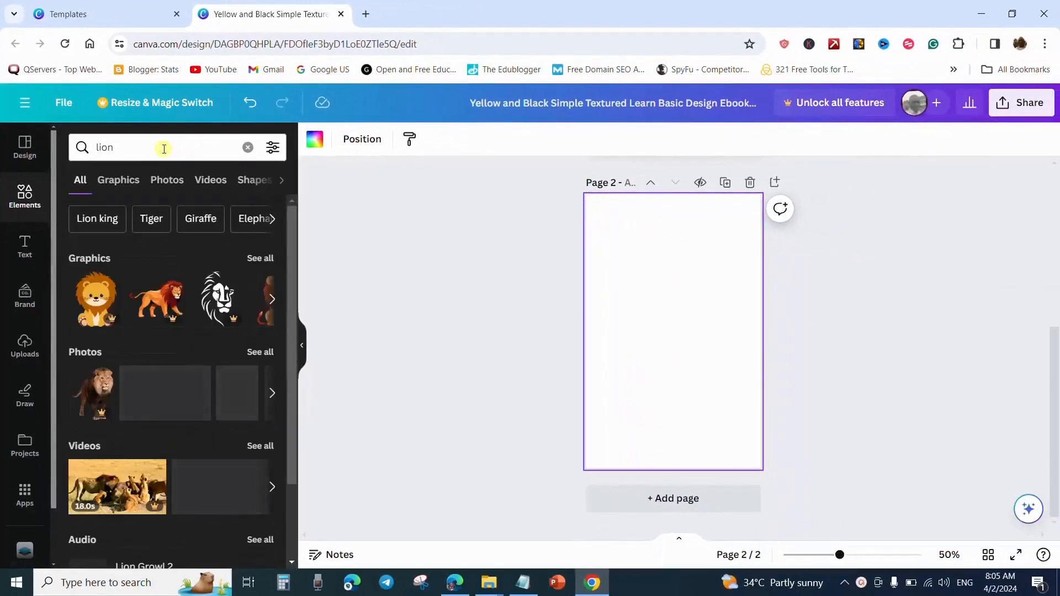
Step: Limit the lion results to graphics and place the standing brown lion slightly above the centre of page 2
{"action": "scroll", "coordinate": [219, 332], "scroll_direction": "down", "scroll_amount": 2}
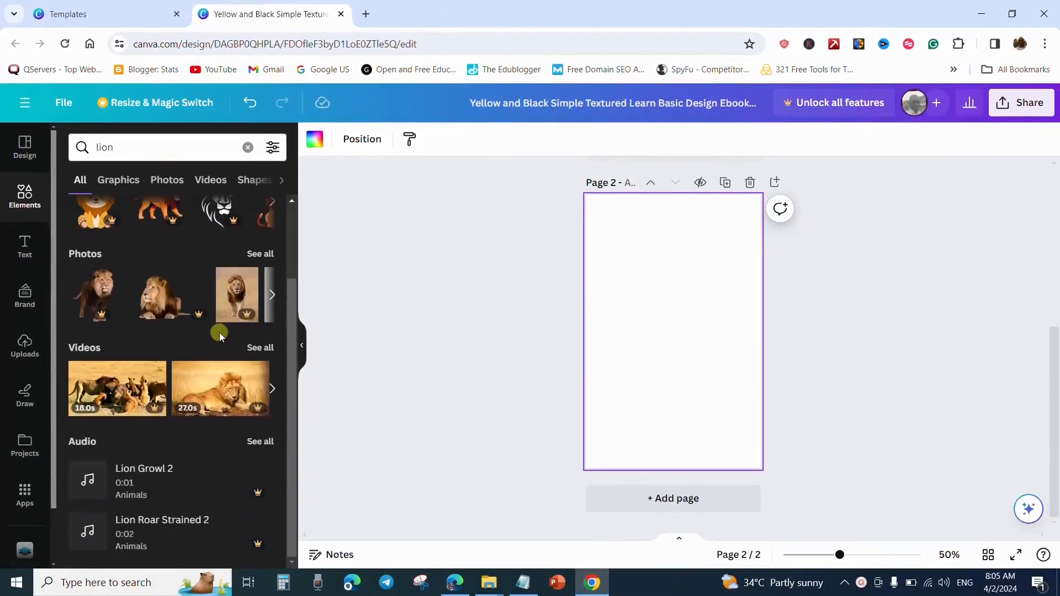
{"action": "scroll", "coordinate": [220, 332], "scroll_direction": "up", "scroll_amount": 2}
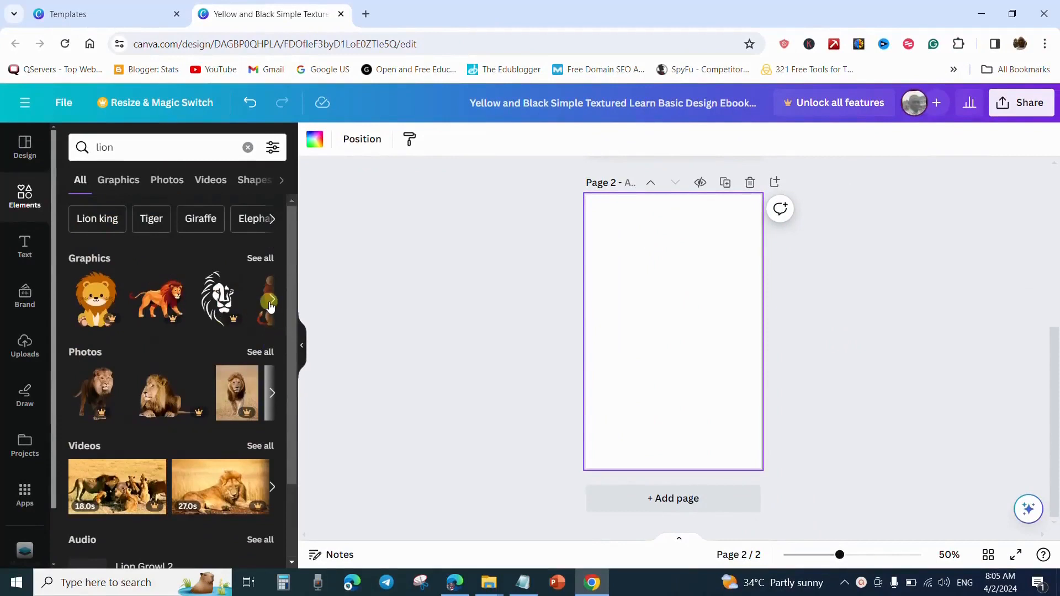
{"action": "left_click", "coordinate": [117, 183]}
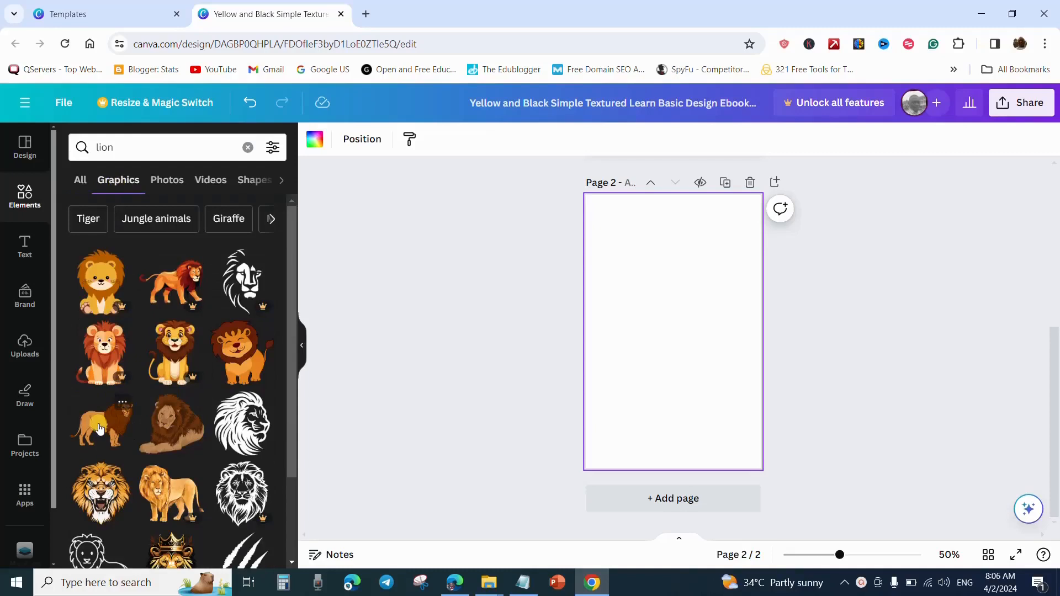
{"action": "left_click_drag", "start_coordinate": [100, 425], "coordinate": [723, 355]}
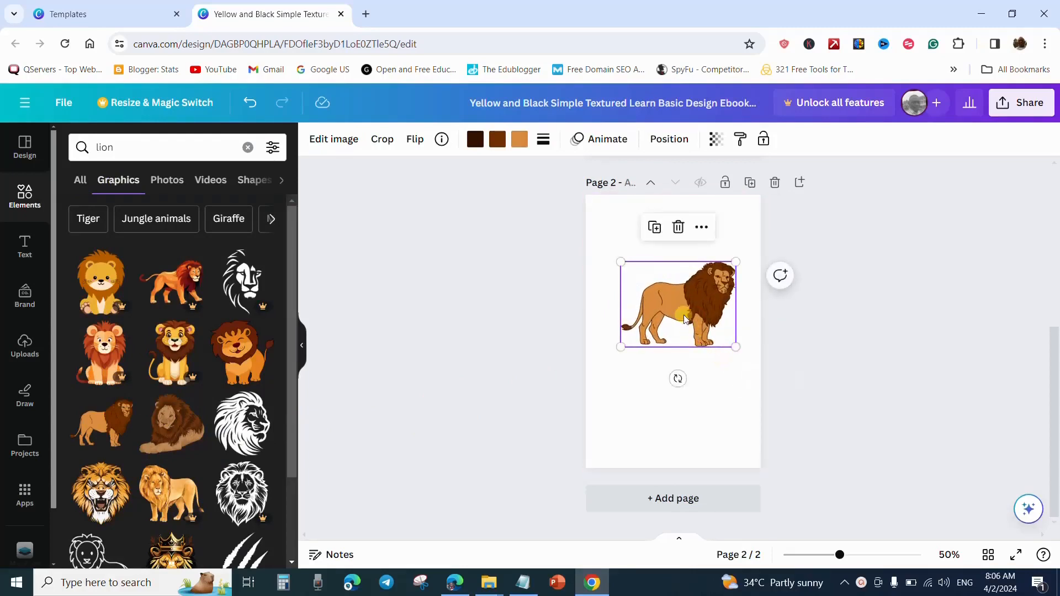
{"action": "left_click_drag", "start_coordinate": [686, 314], "coordinate": [674, 324]}
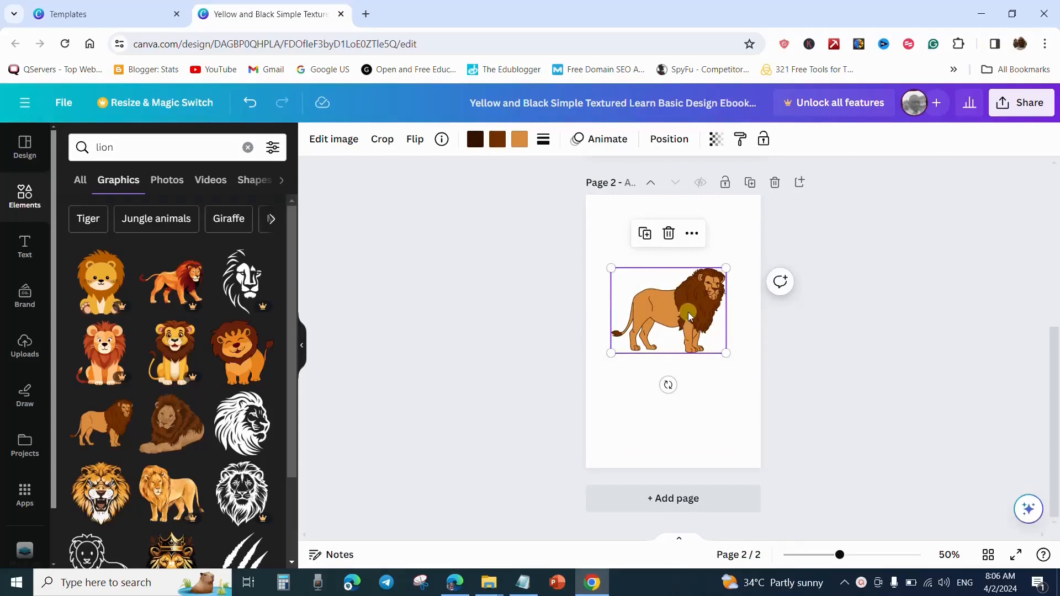
{"action": "key", "text": "ctrl+z"}
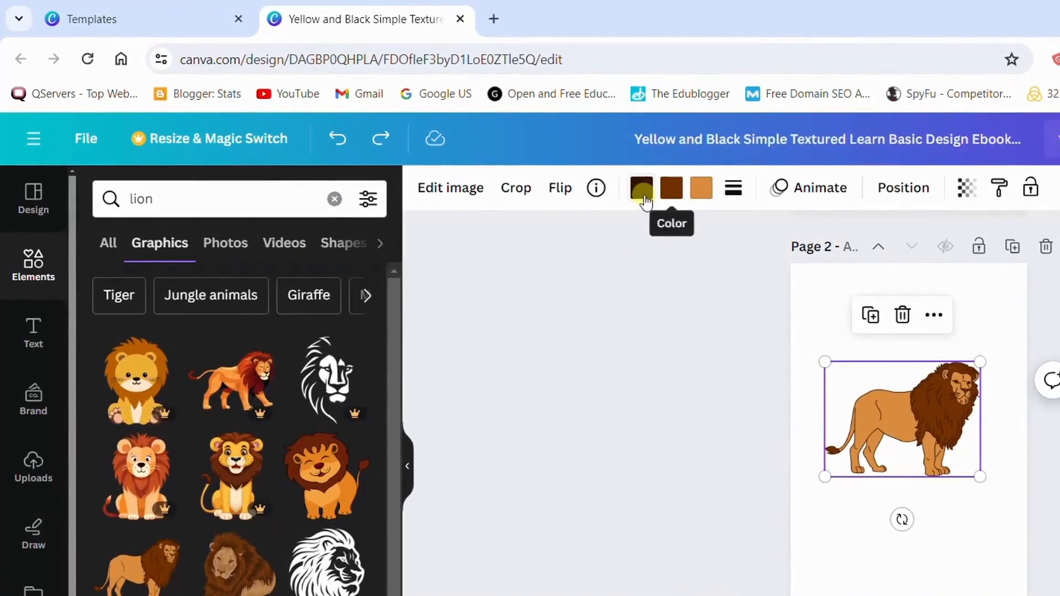
Step: Recolor the lion graphic as line art, changing its darkest brown to black and its other two browns to white
{"action": "left_click", "coordinate": [643, 199]}
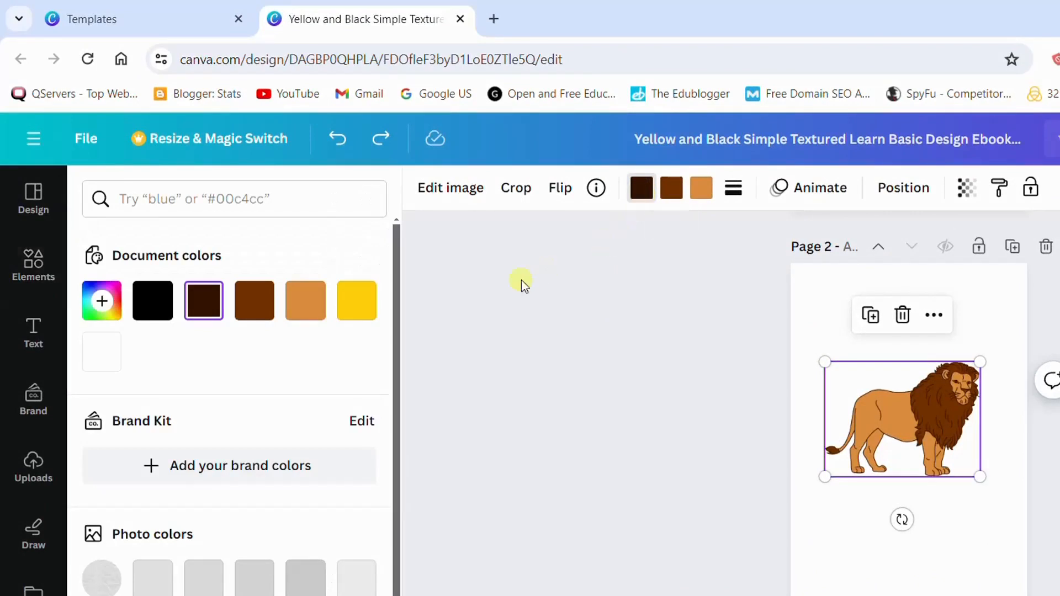
{"action": "left_click", "coordinate": [153, 301]}
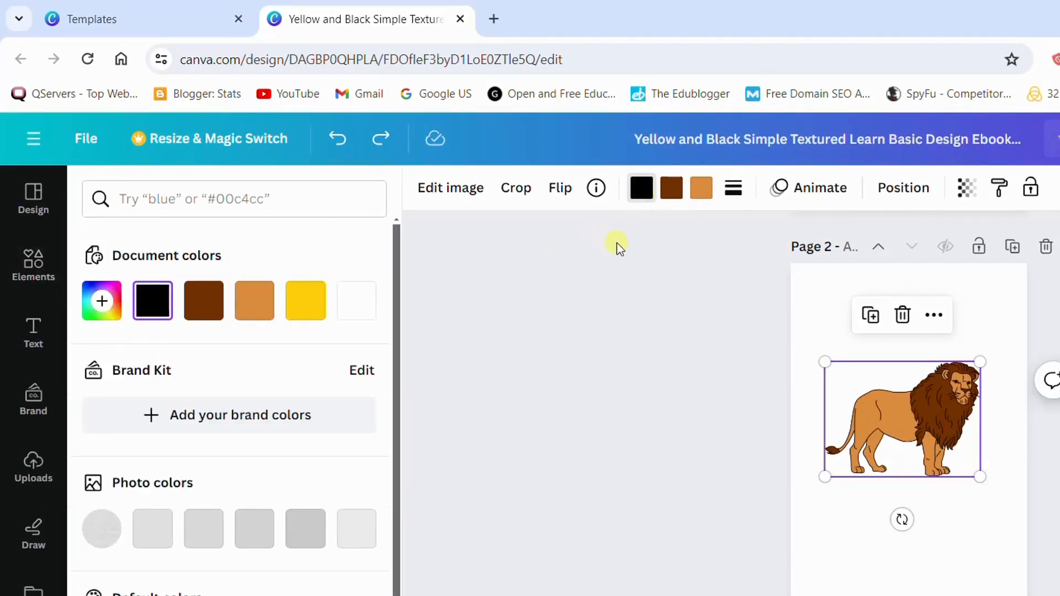
{"action": "left_click", "coordinate": [671, 194]}
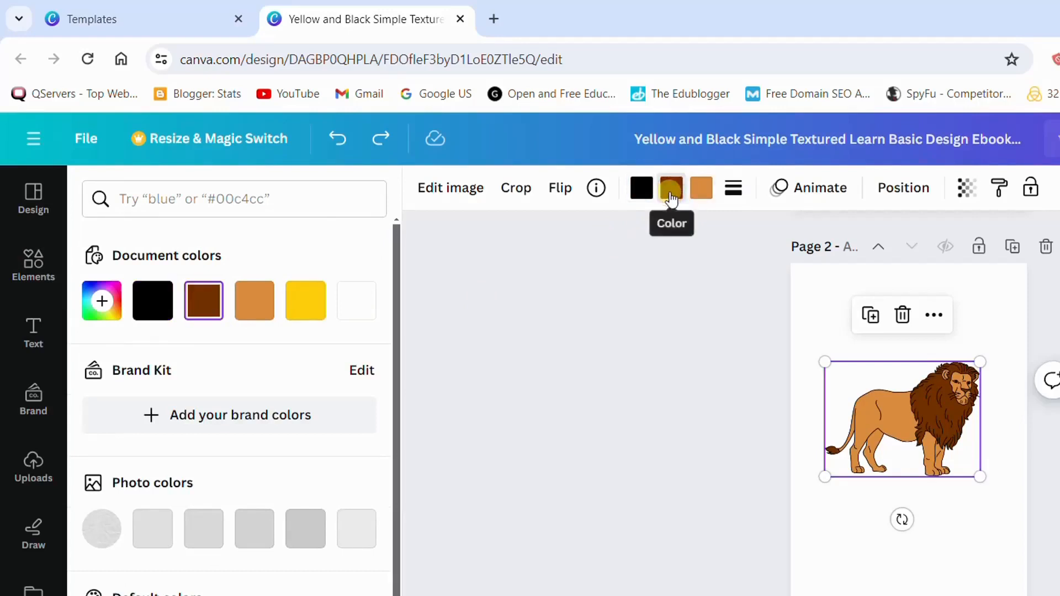
{"action": "left_click", "coordinate": [353, 310]}
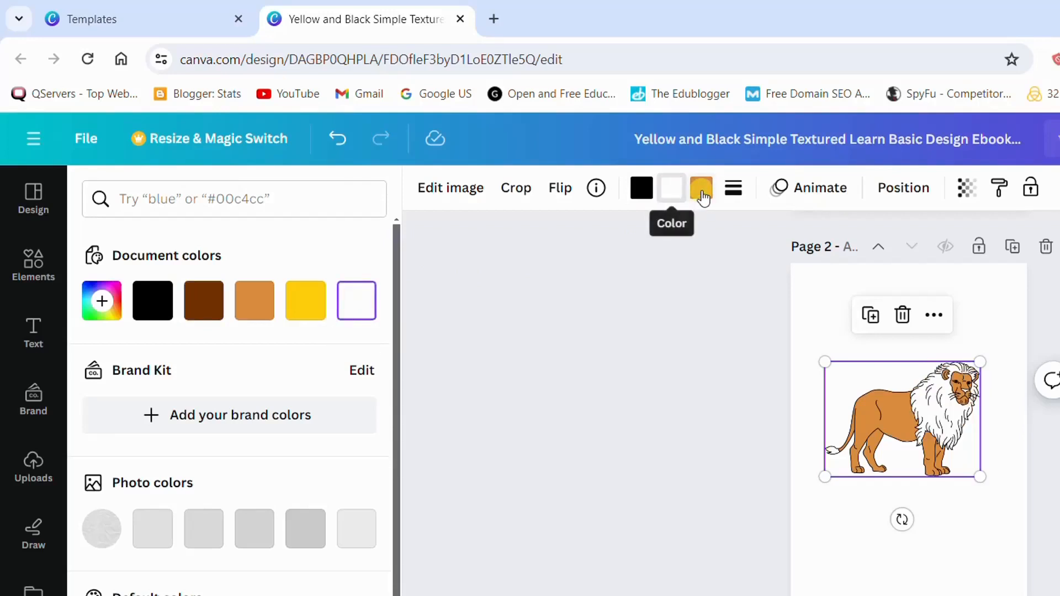
{"action": "left_click", "coordinate": [702, 196]}
{"action": "left_click", "coordinate": [350, 308]}
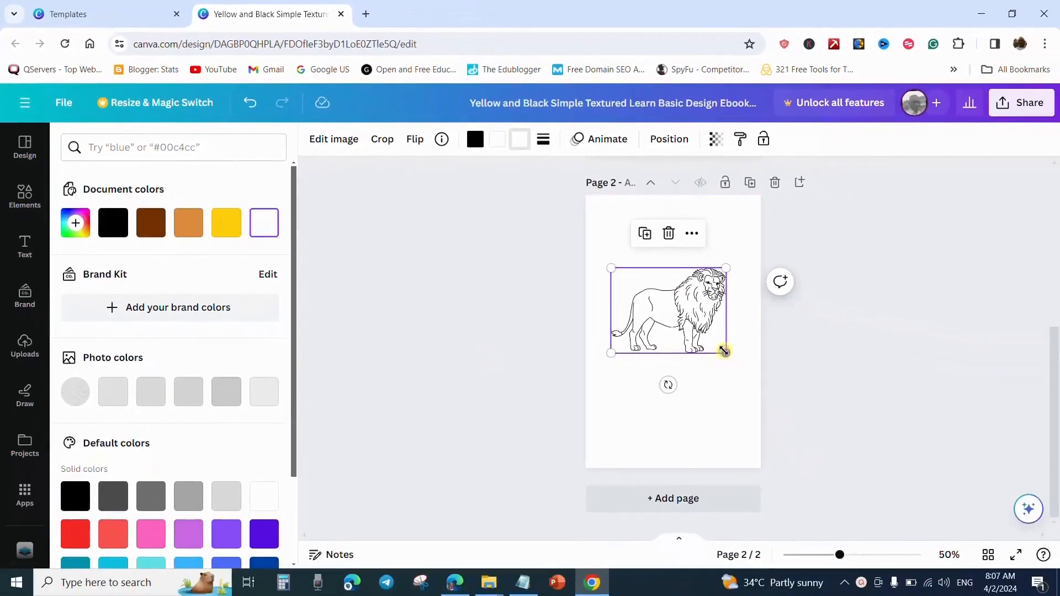
Step: Enlarge the lion graphic on page 2 from its lower corners so it spans most of the page width
{"action": "left_click_drag", "start_coordinate": [724, 351], "coordinate": [743, 365]}
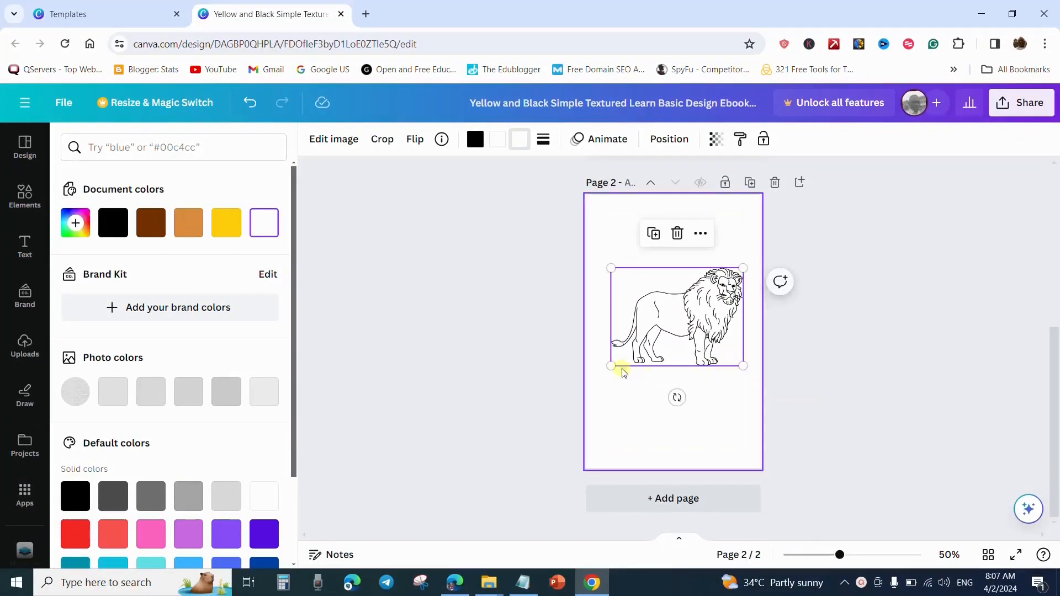
{"action": "left_click_drag", "start_coordinate": [610, 366], "coordinate": [603, 371]}
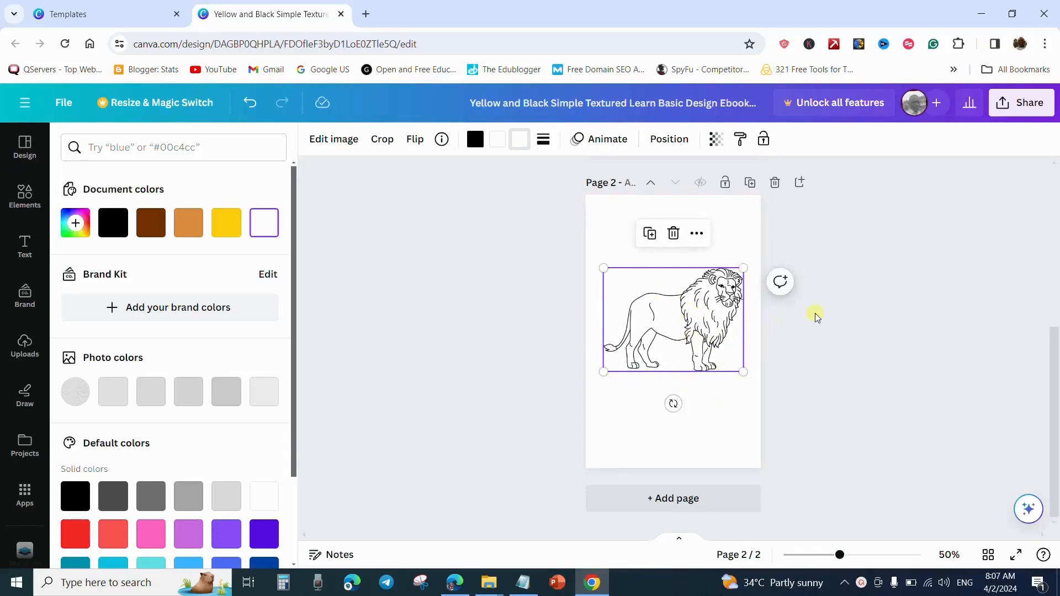
{"action": "key", "text": "Escape"}
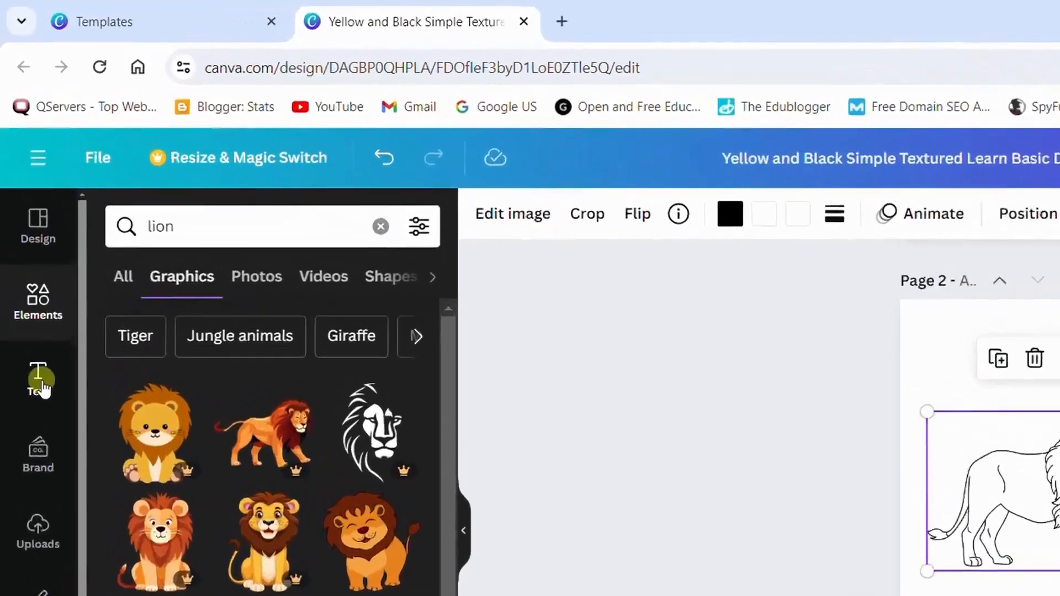
Step: Add a heading reading "Lion" to page 2 and place it above the lion graphic
{"action": "left_click", "coordinate": [42, 387]}
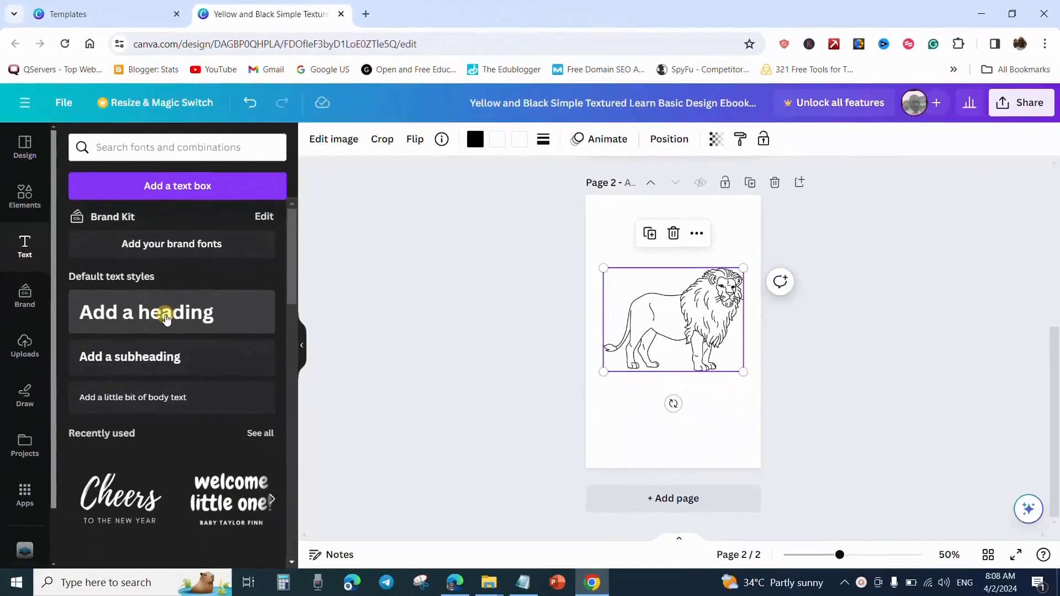
{"action": "left_click", "coordinate": [281, 536]}
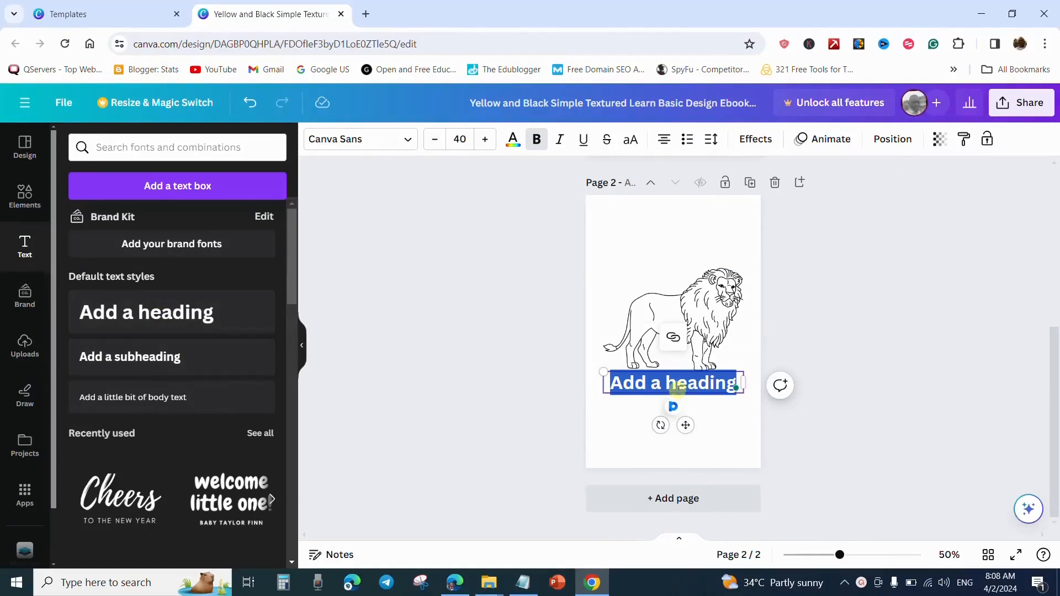
{"action": "type", "text": "Lion"}
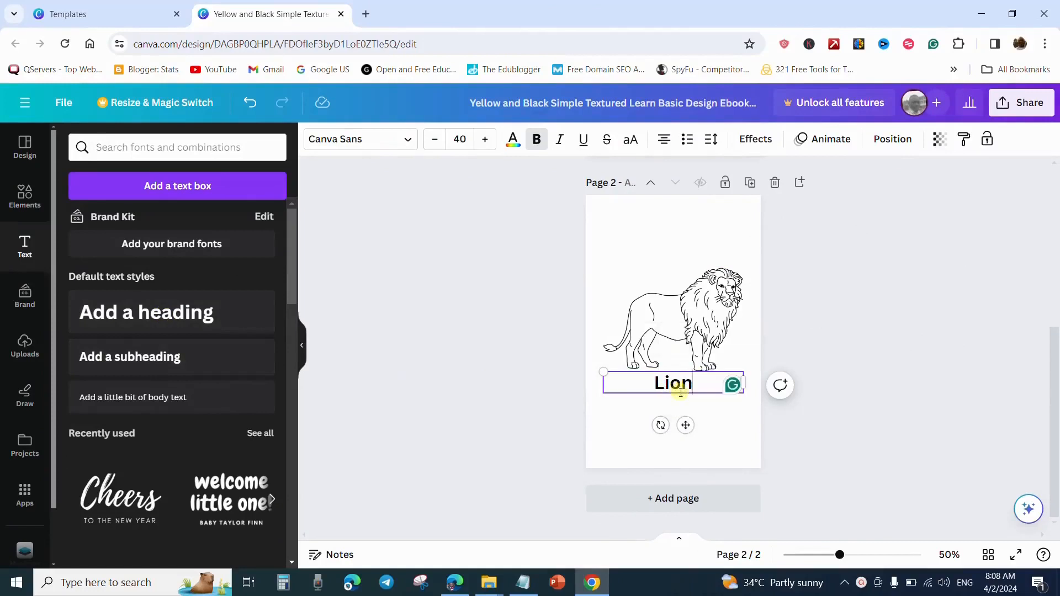
{"action": "left_click_drag", "start_coordinate": [622, 390], "coordinate": [623, 251]}
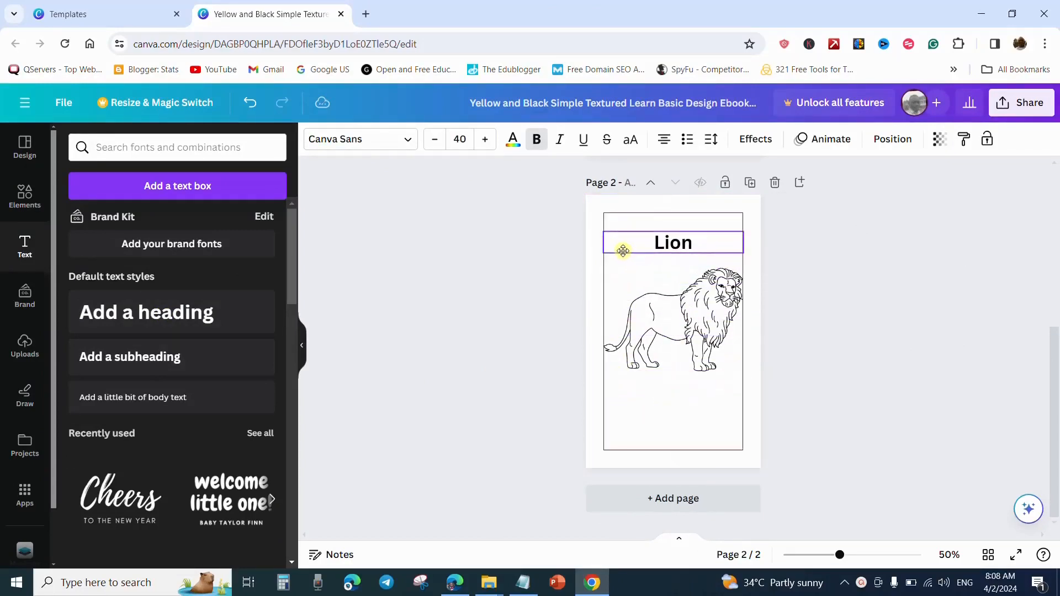
{"action": "left_click", "coordinate": [652, 420]}
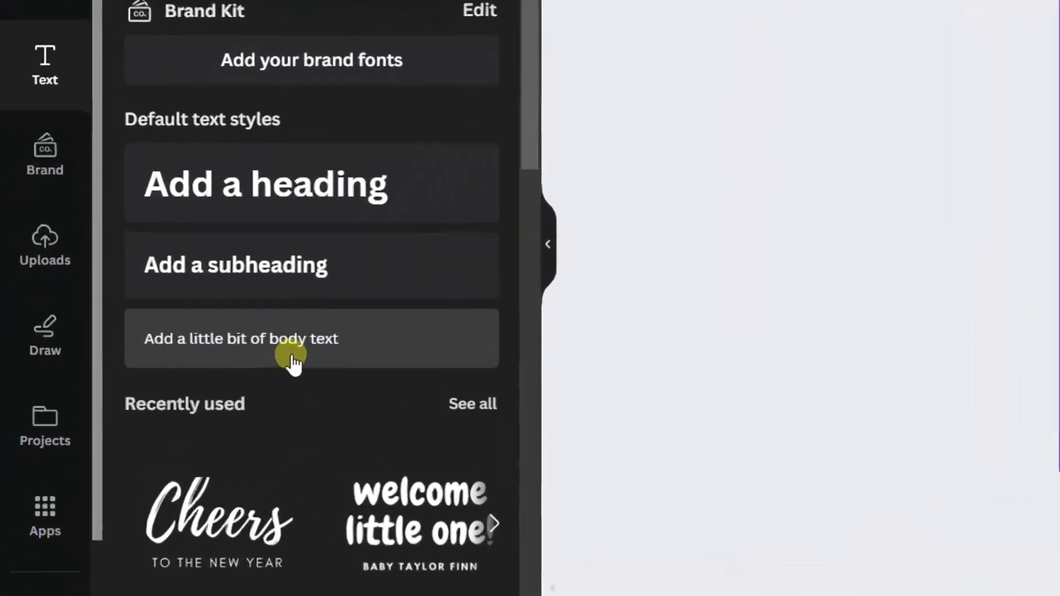
Step: Add a body text box, place it below the lion graphic, and widen it to the right
{"action": "left_click", "coordinate": [311, 344]}
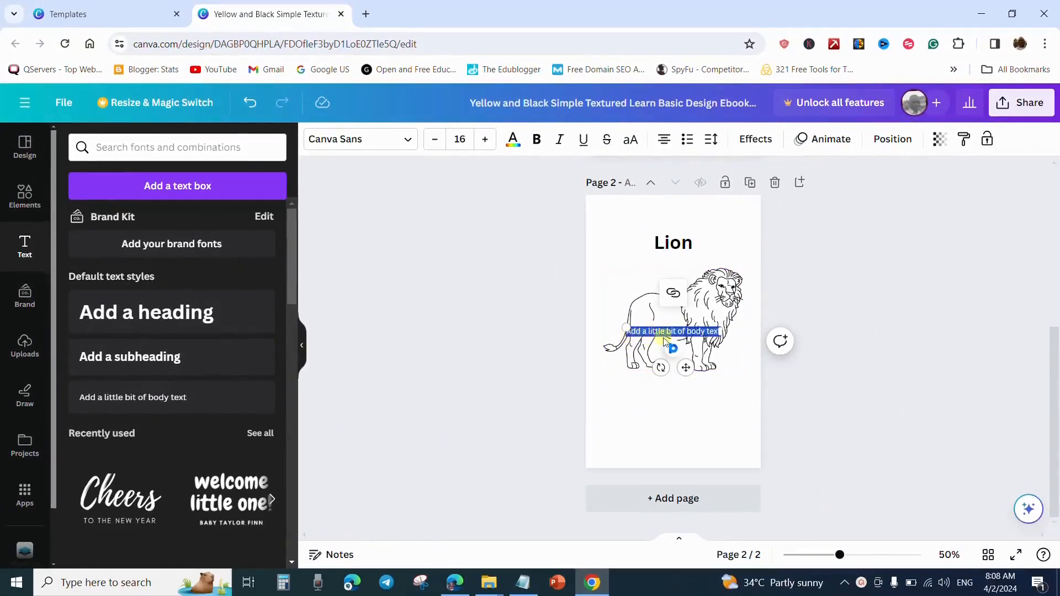
{"action": "left_click_drag", "start_coordinate": [685, 367], "coordinate": [684, 441]}
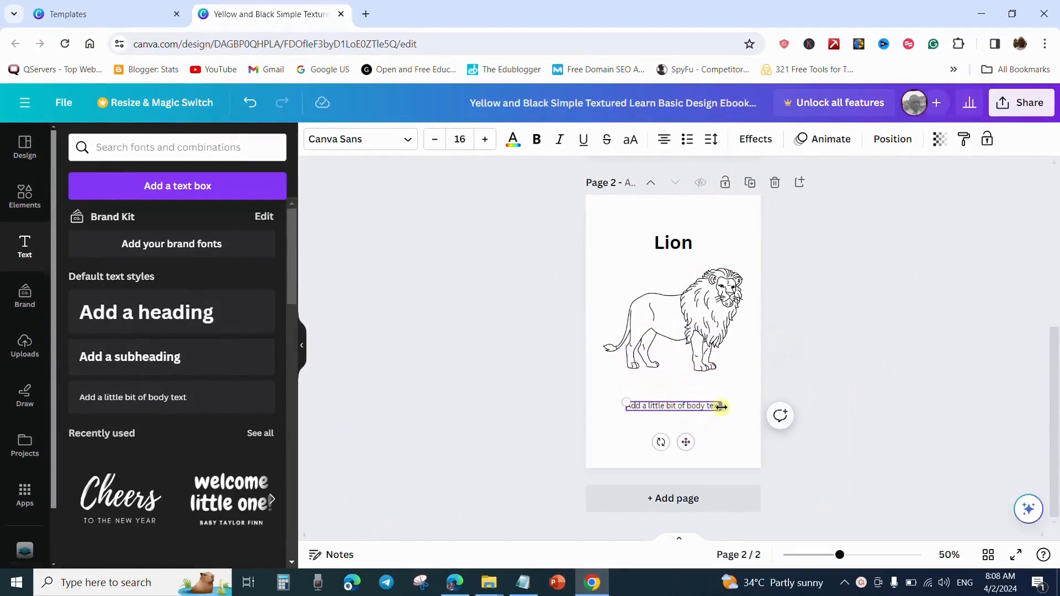
{"action": "left_click_drag", "start_coordinate": [721, 407], "coordinate": [743, 405]}
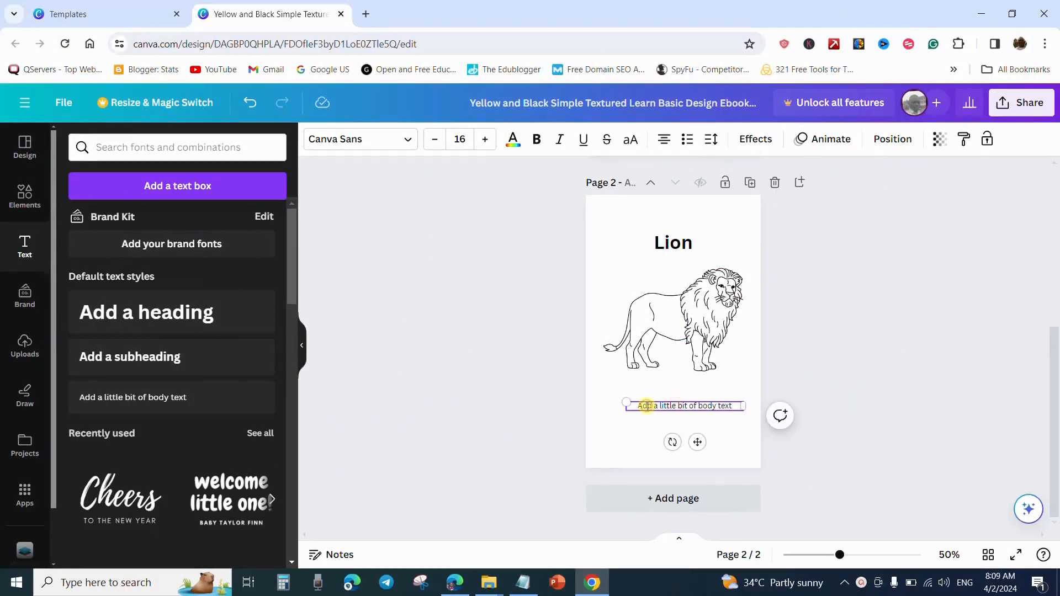
Step: Replace the body text with the paragraph starting "The lion (Panthera leo) is a large cat native to Africa and India" and enlarge its text box
{"action": "triple_click", "coordinate": [691, 408]}
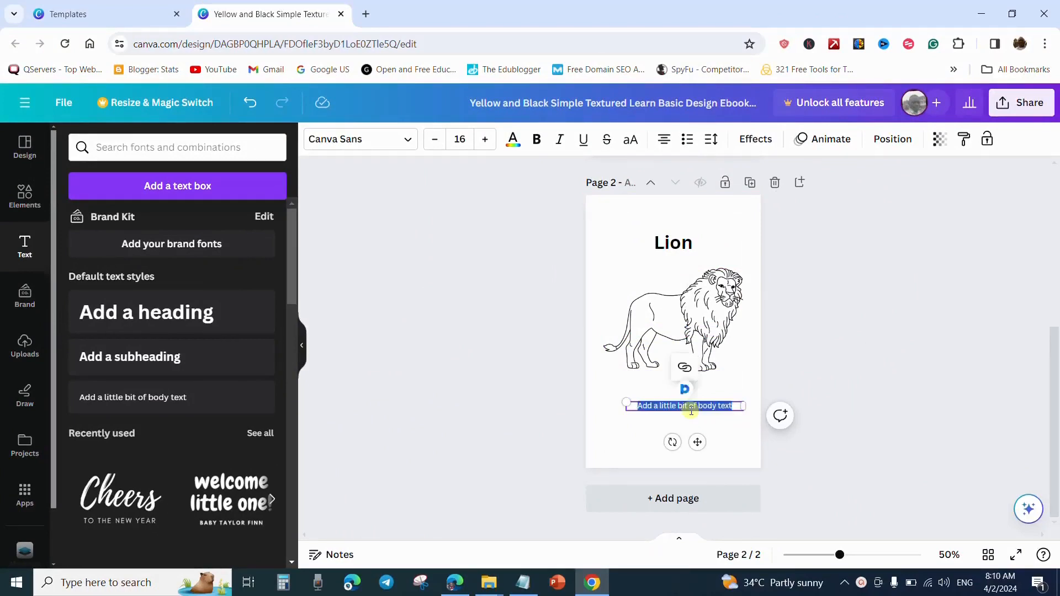
{"action": "type", "text": "The lion (Panthera leo) is a large cat native to Africa and India. It is the second-largest cat species after the tiger, and is an apex predator, meaning it has no natural predators."}
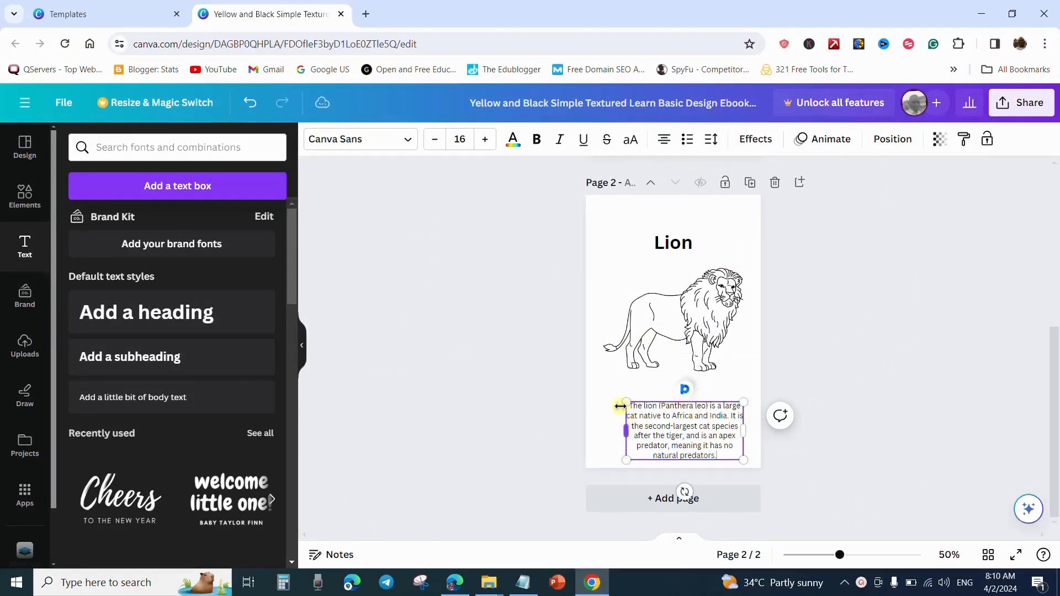
{"action": "left_click_drag", "start_coordinate": [622, 403], "coordinate": [603, 391]}
{"action": "left_click_drag", "start_coordinate": [742, 389], "coordinate": [751, 385]}
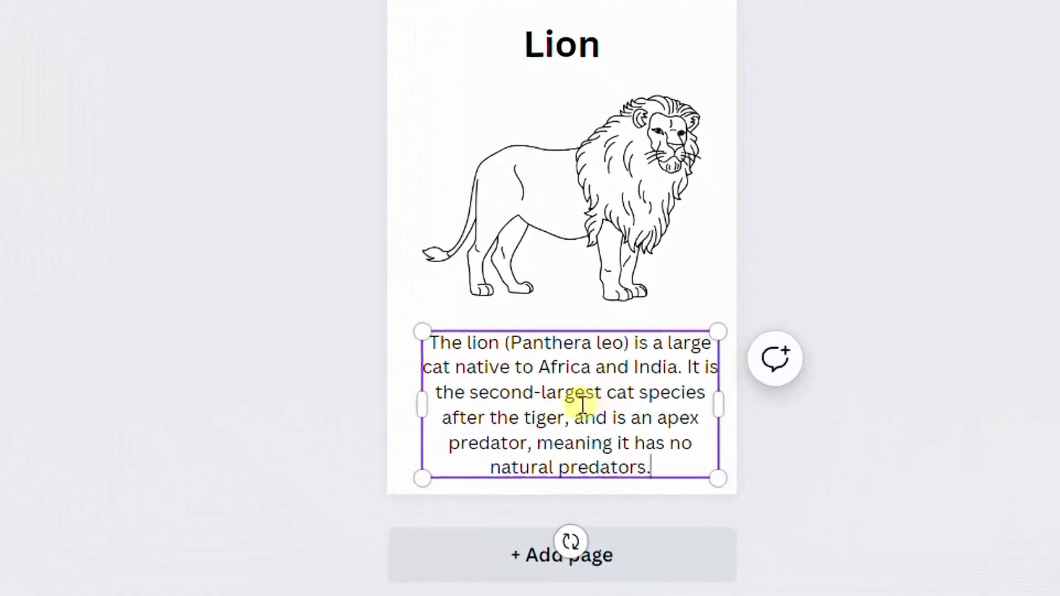
{"action": "left_click", "coordinate": [994, 218]}
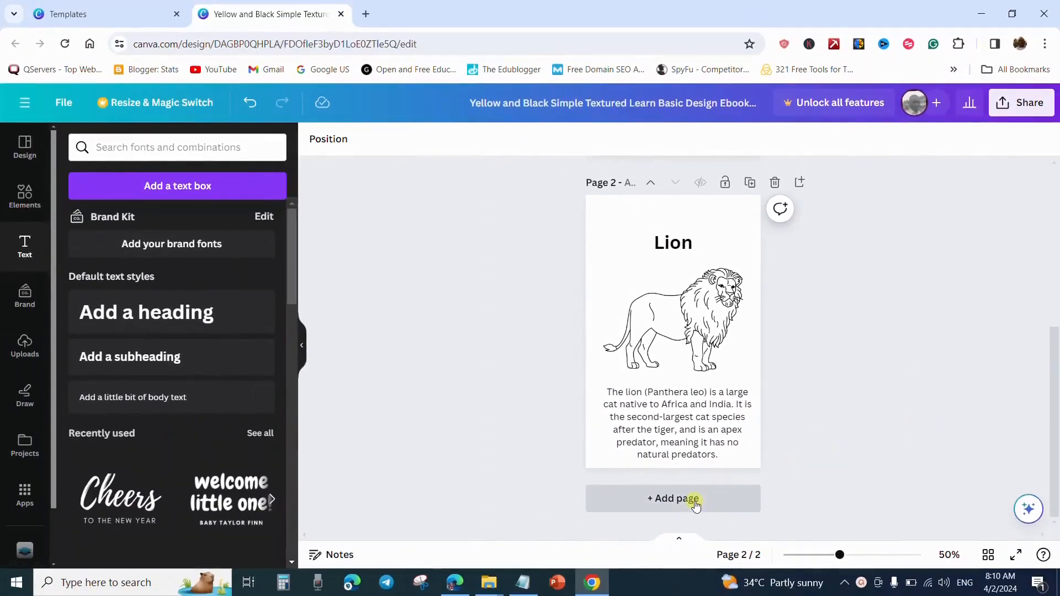
Step: Add a blank third page and search the graphics for "giraffe"
{"action": "left_click", "coordinate": [694, 502]}
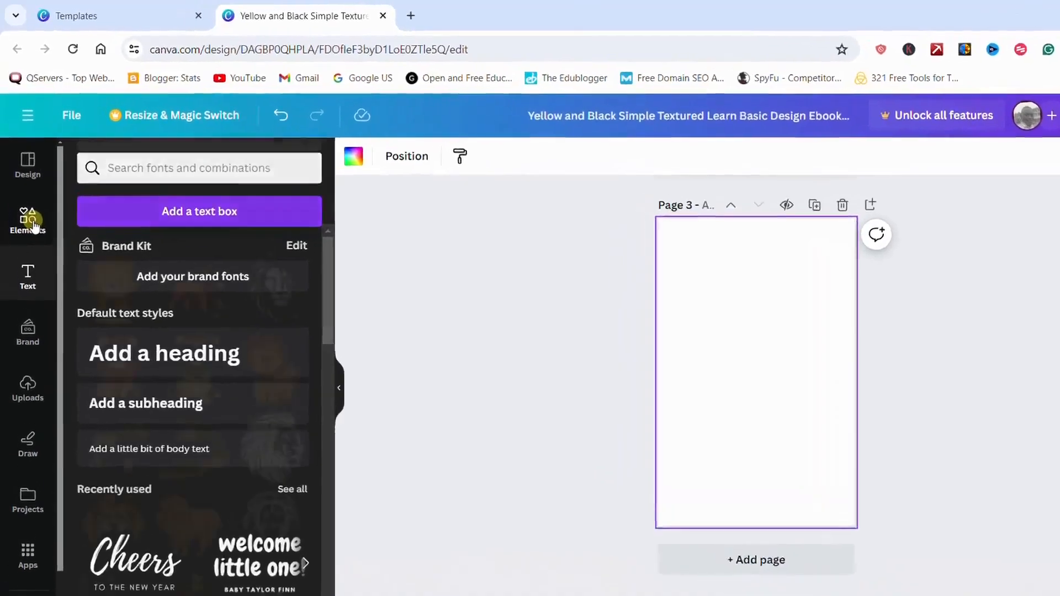
{"action": "left_click", "coordinate": [28, 199]}
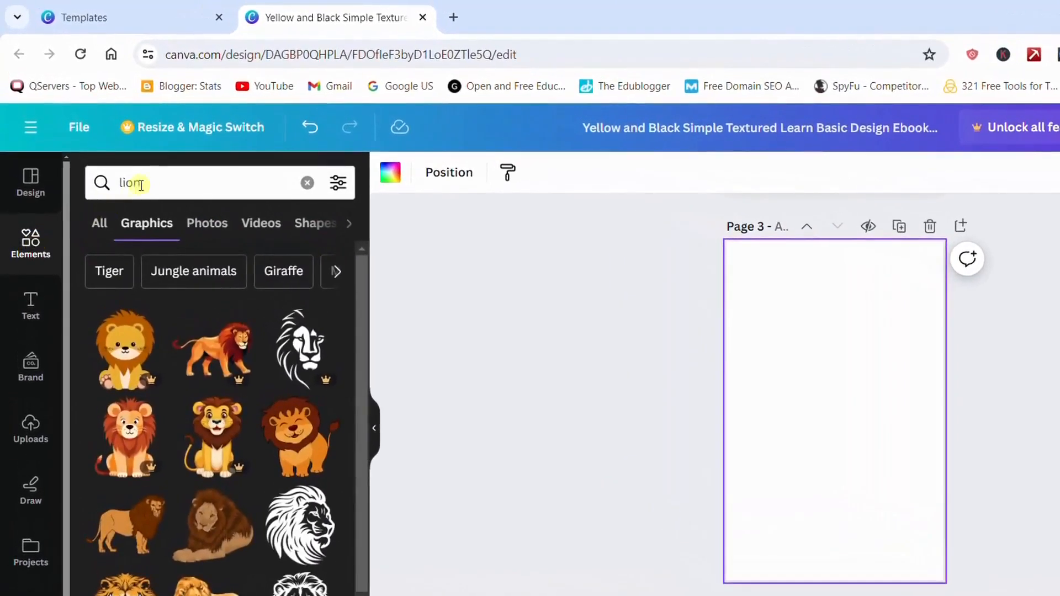
{"action": "left_click", "coordinate": [160, 182]}
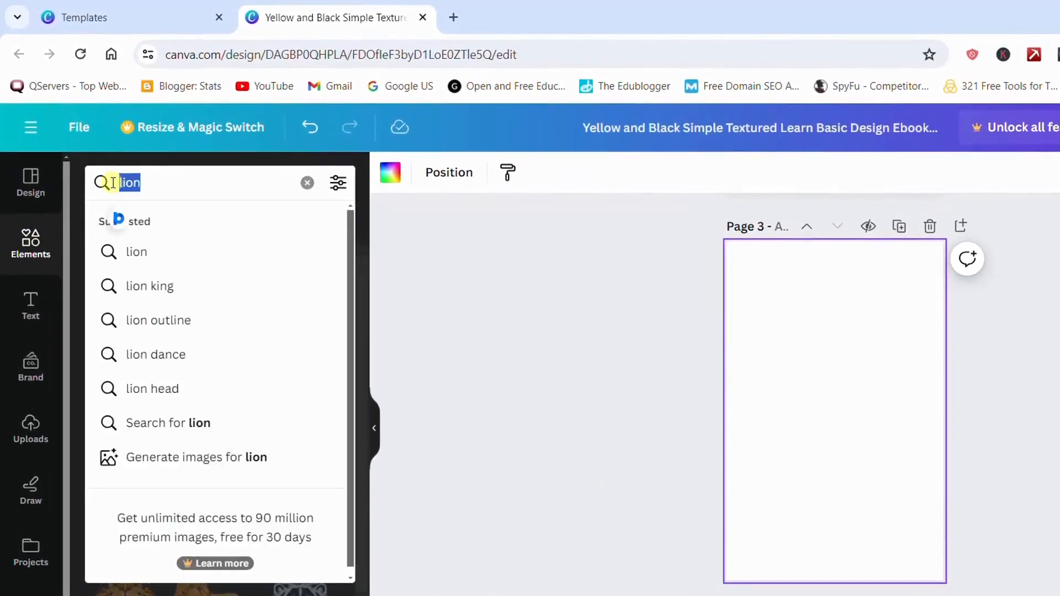
{"action": "key", "text": "BackSpace"}
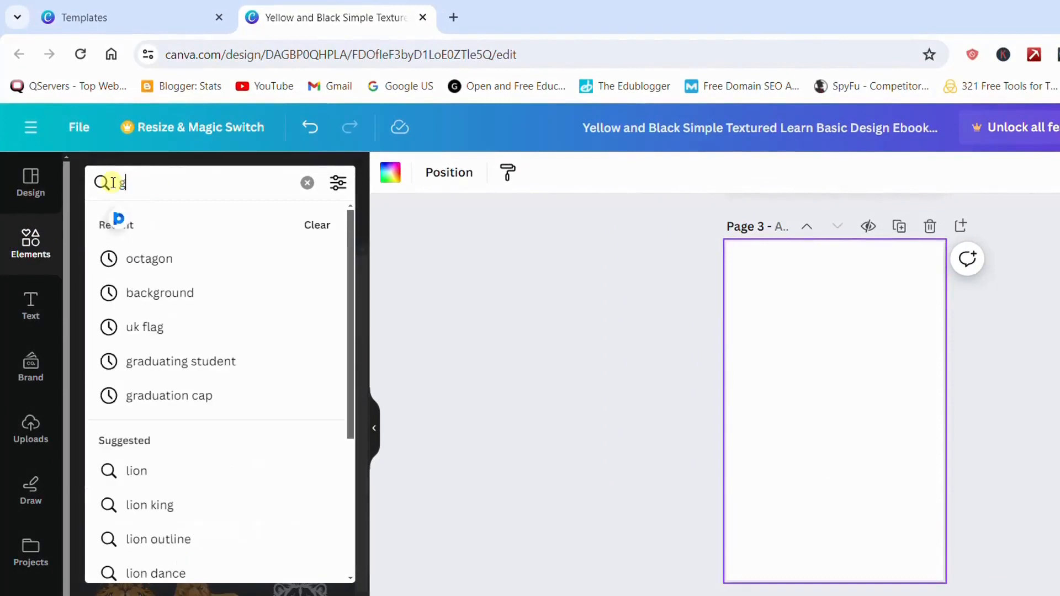
{"action": "type", "text": "giraffe"}
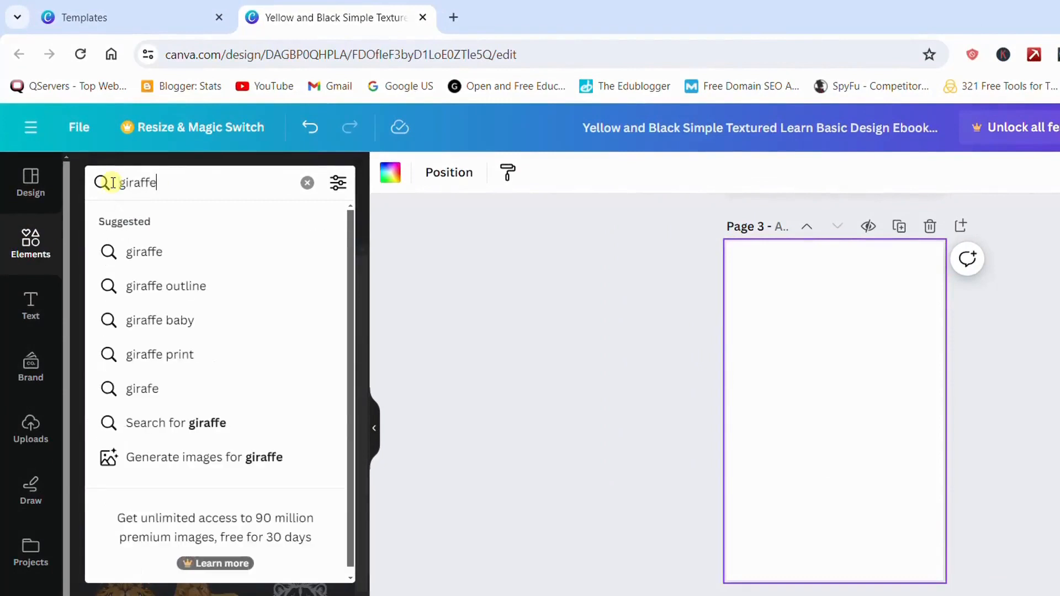
{"action": "key", "text": "Return"}
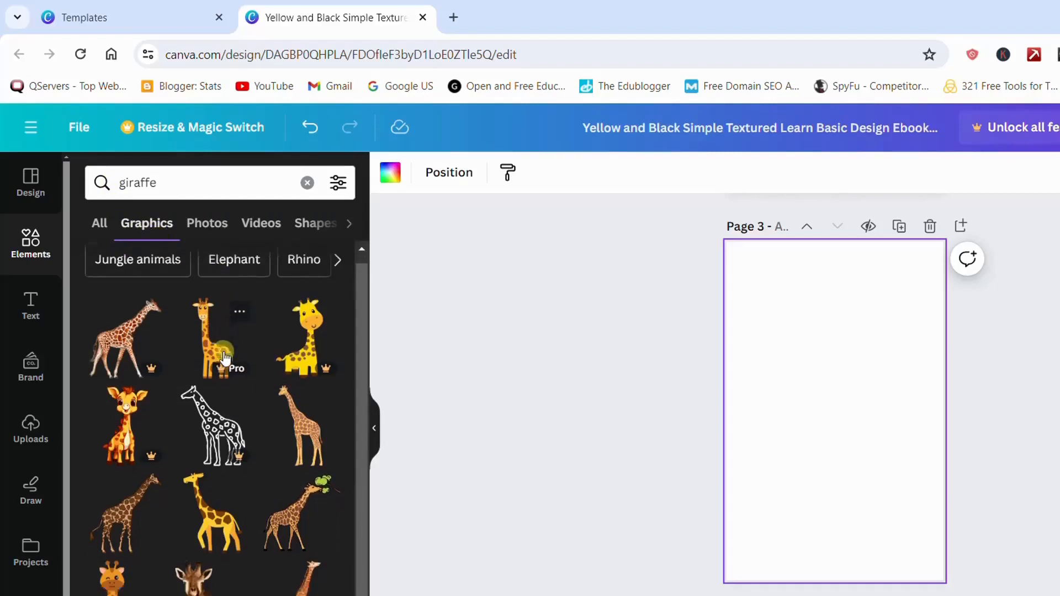
Step: Place the dark brown patterned giraffe on page 3, enlarge it to most of the page width, and move it slightly up
{"action": "scroll", "coordinate": [224, 353], "scroll_direction": "down", "scroll_amount": 3}
{"action": "scroll", "coordinate": [224, 358], "scroll_direction": "down", "scroll_amount": 3}
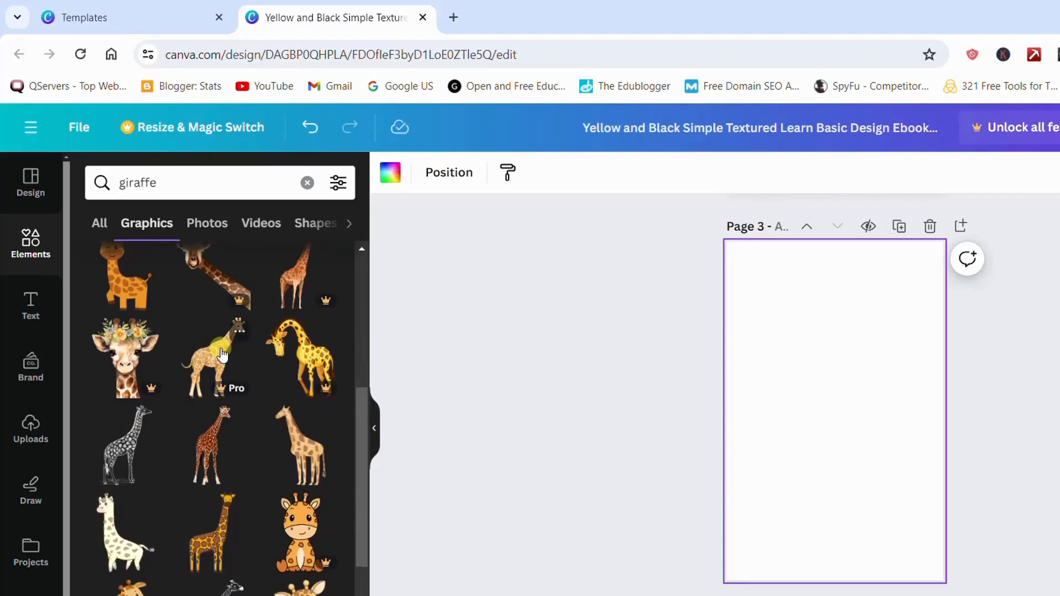
{"action": "scroll", "coordinate": [240, 510], "scroll_direction": "up", "scroll_amount": 6}
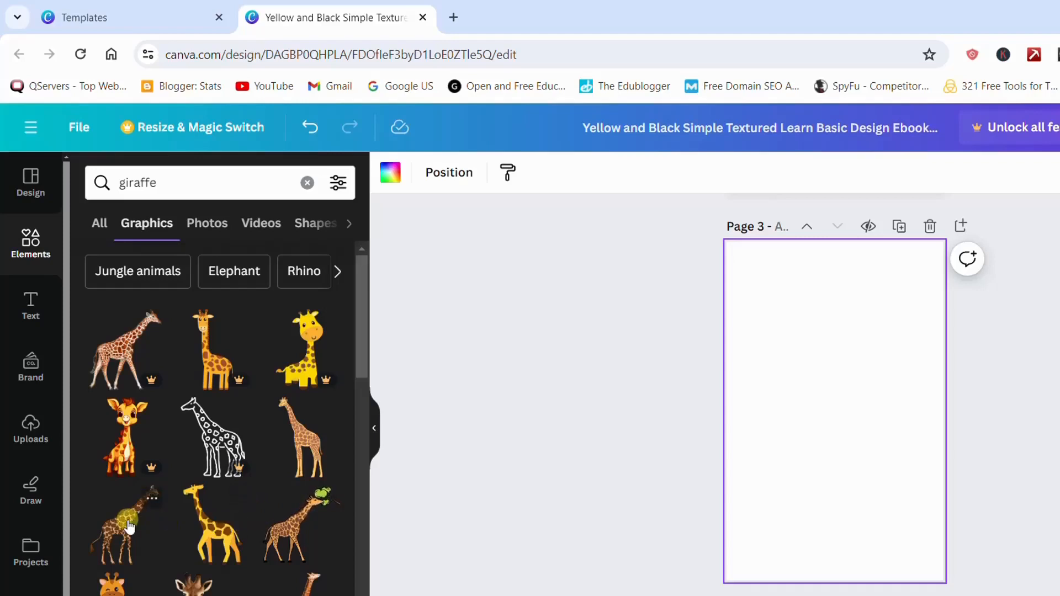
{"action": "left_click_drag", "start_coordinate": [129, 527], "coordinate": [795, 370]}
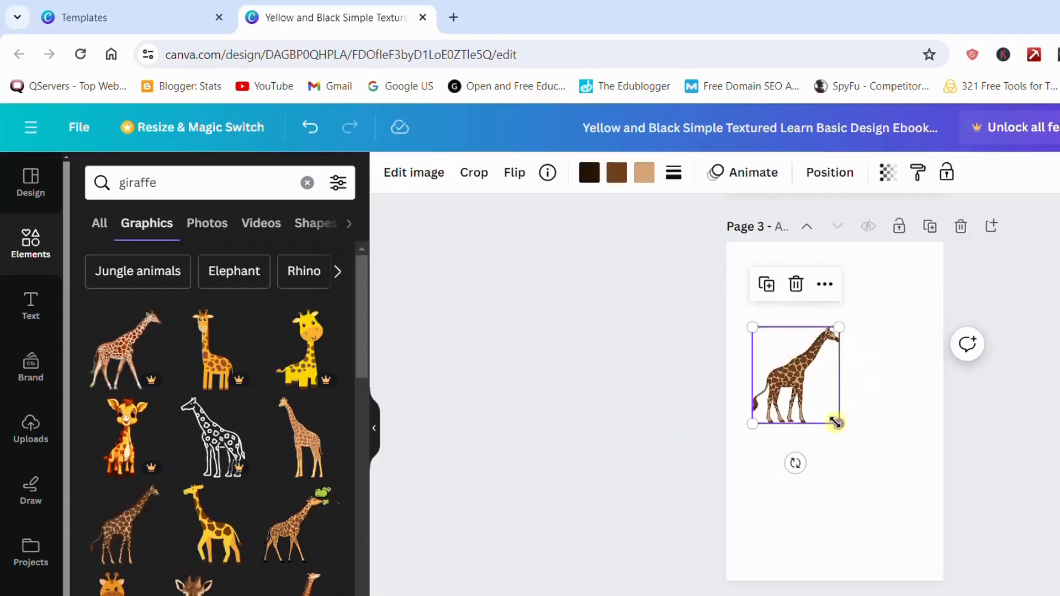
{"action": "left_click_drag", "start_coordinate": [838, 424], "coordinate": [947, 496]}
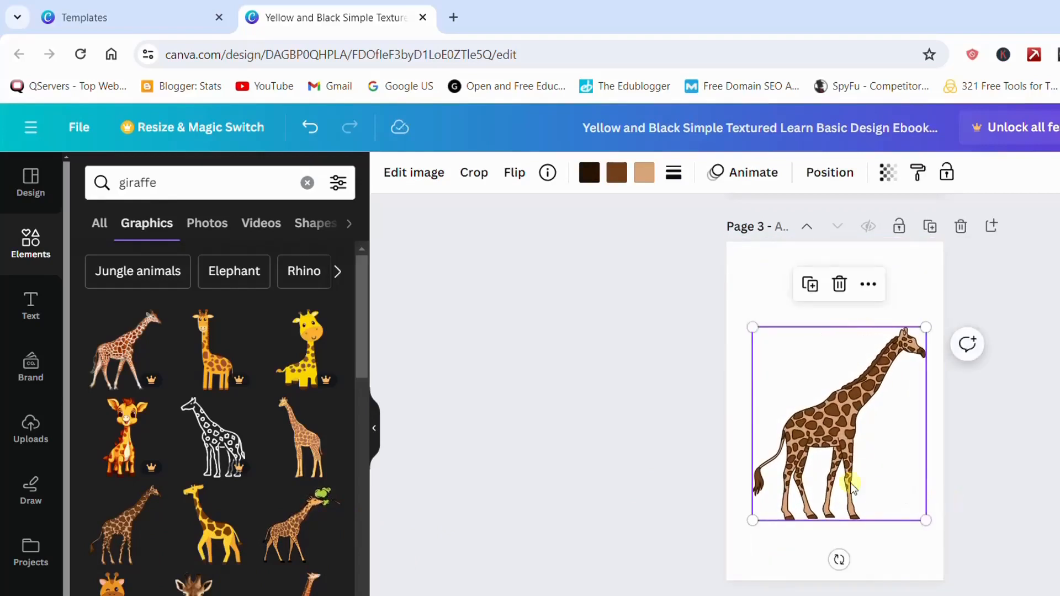
{"action": "left_click_drag", "start_coordinate": [833, 457], "coordinate": [830, 433]}
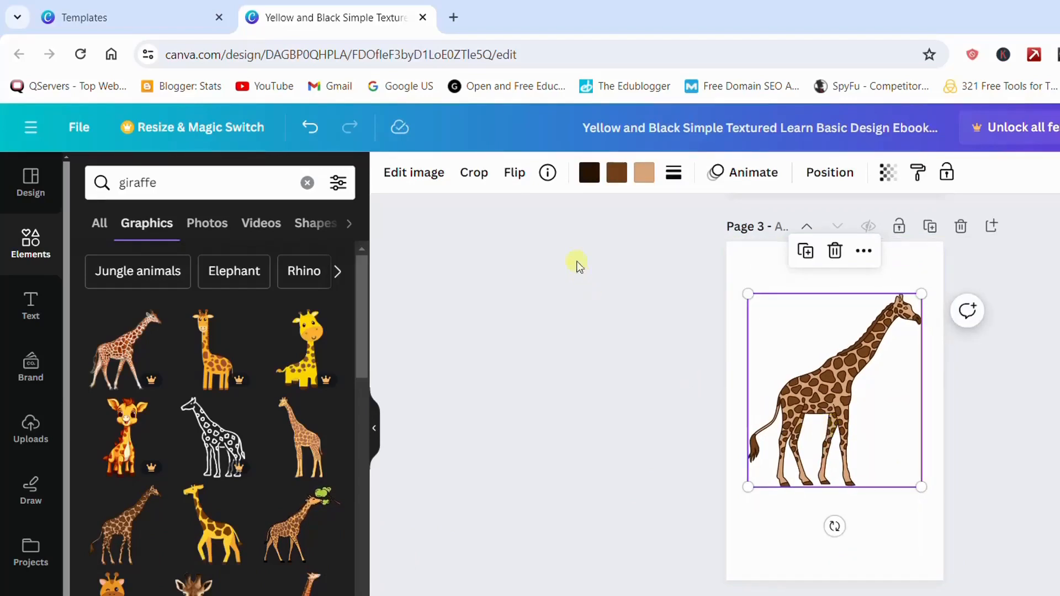
Step: Recolor the giraffe graphic as line art, changing the dark brown to black #000000 and both the brown and tan to white #ffffff
{"action": "left_click", "coordinate": [588, 174]}
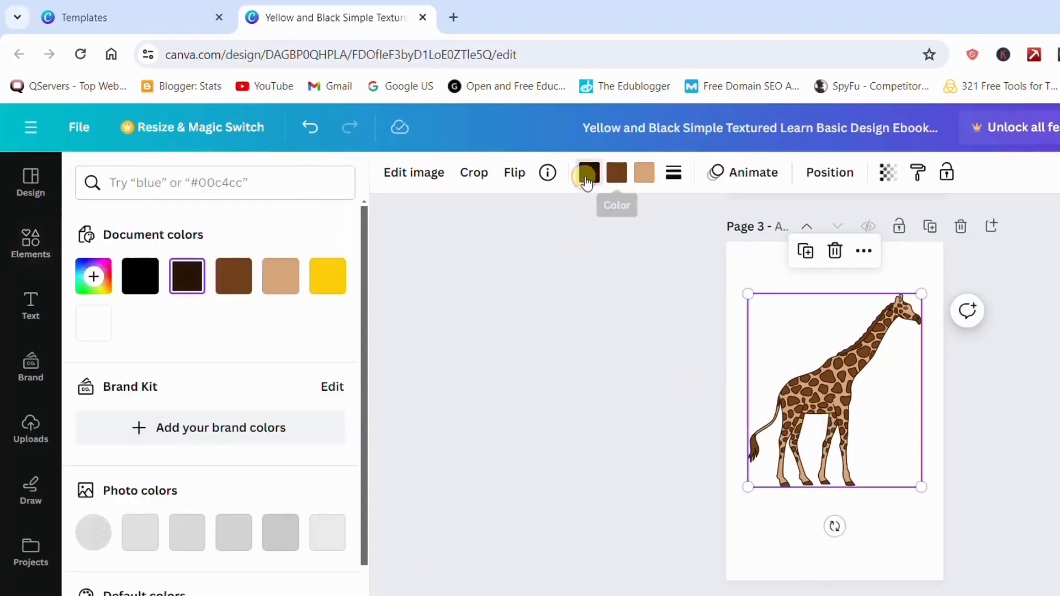
{"action": "left_click", "coordinate": [141, 277]}
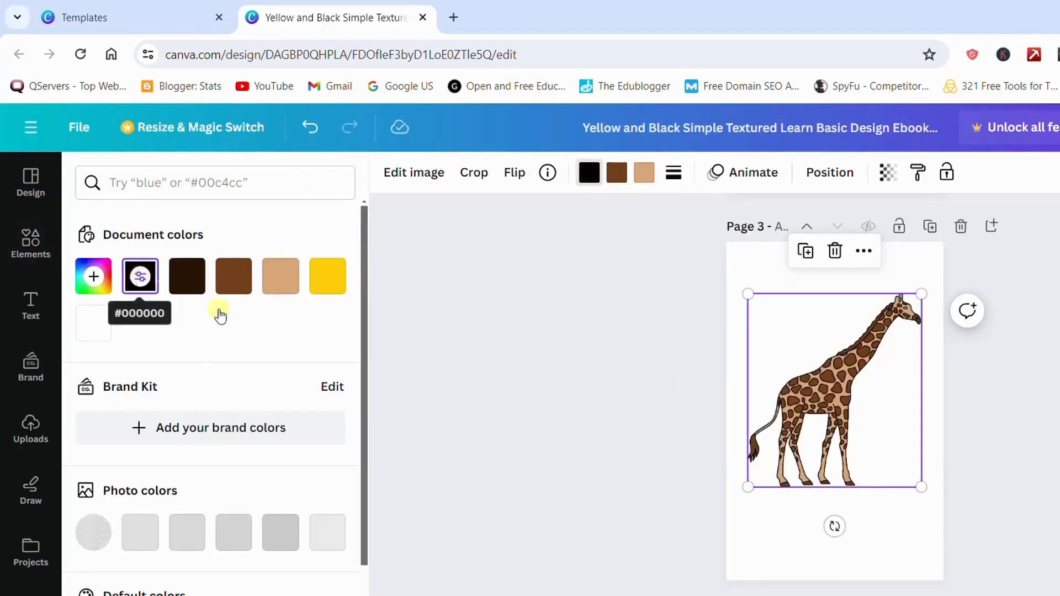
{"action": "left_click", "coordinate": [617, 173]}
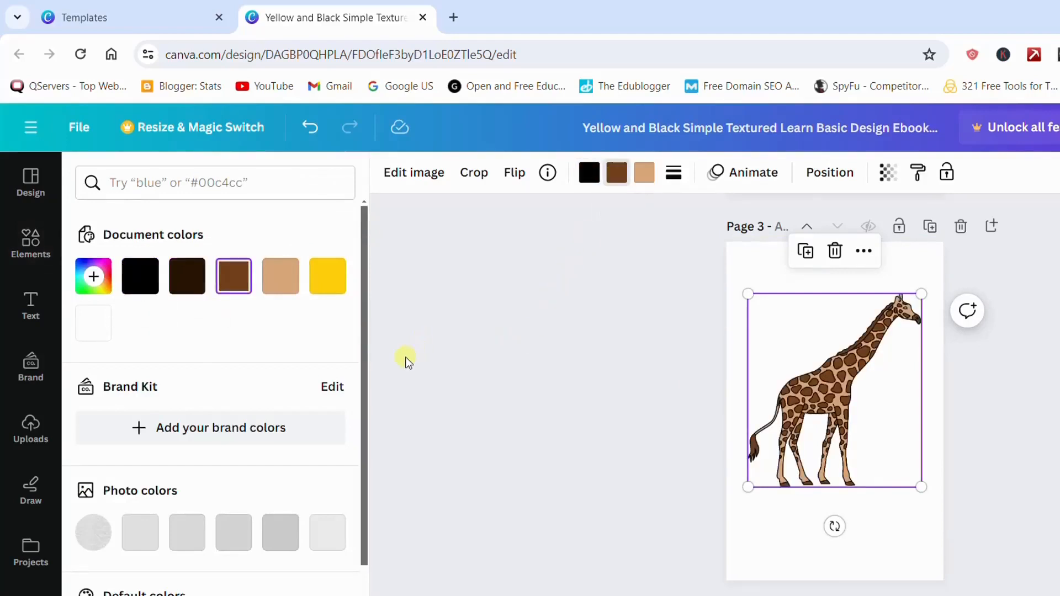
{"action": "left_click", "coordinate": [90, 321]}
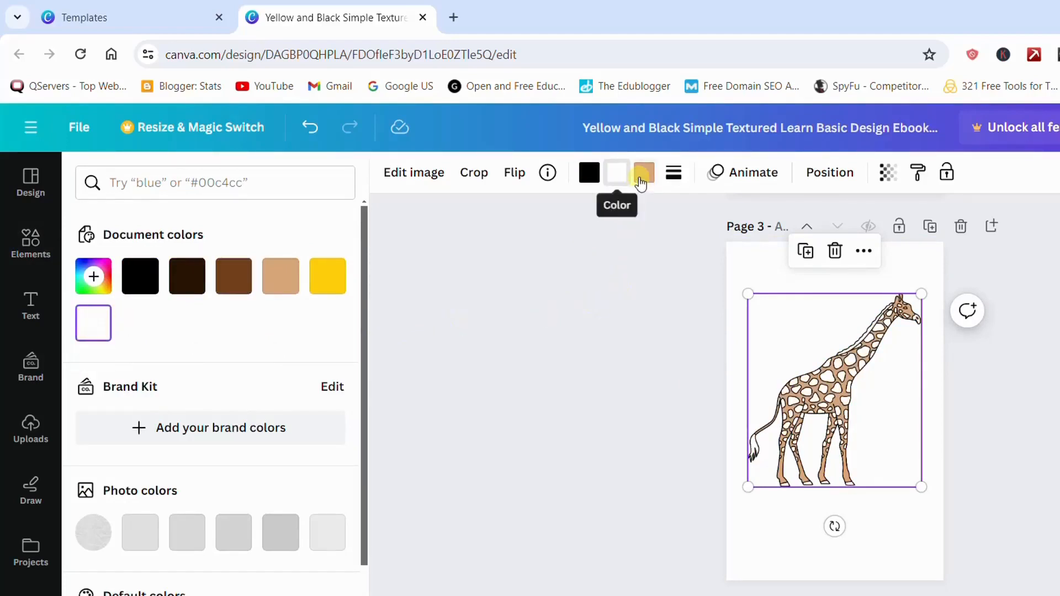
{"action": "left_click", "coordinate": [642, 175]}
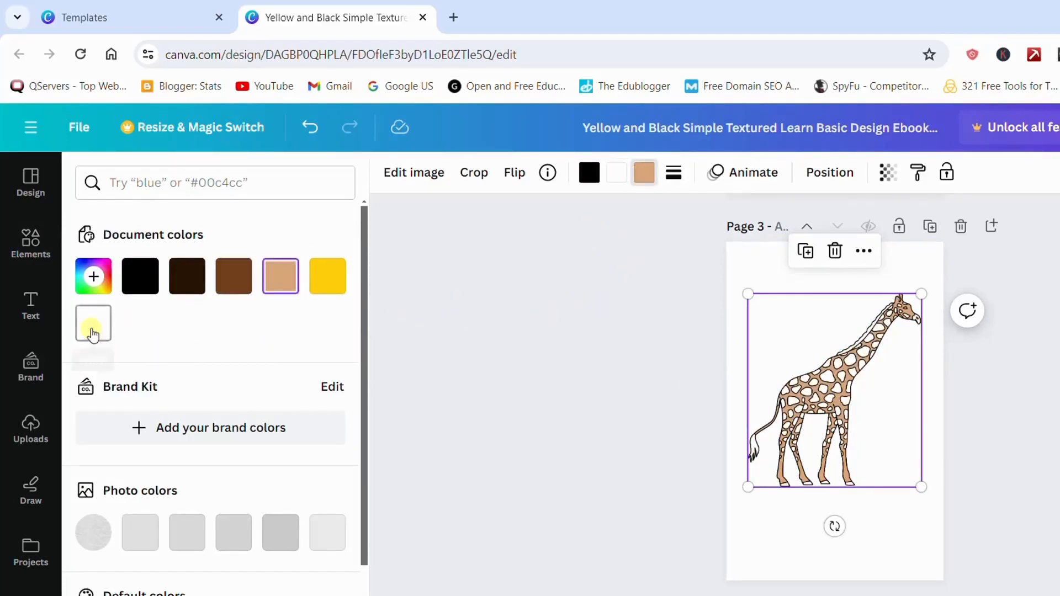
{"action": "left_click", "coordinate": [92, 334]}
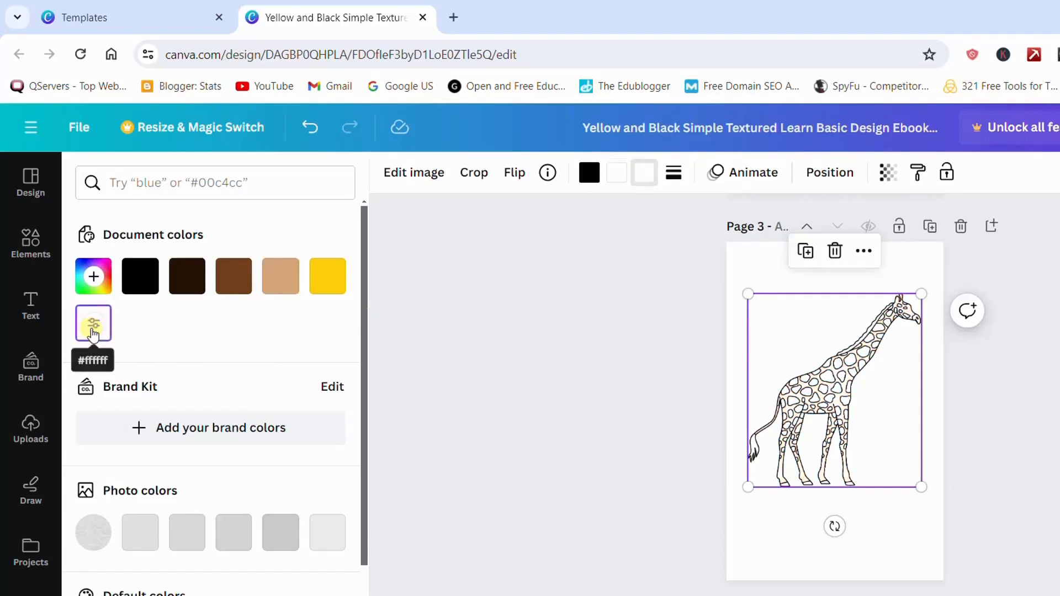
{"action": "left_click", "coordinate": [988, 487]}
Step: Add a heading reading "Giraffe" to page 3 and place it above the giraffe
{"action": "left_click", "coordinate": [30, 305]}
{"action": "left_click", "coordinate": [198, 393]}
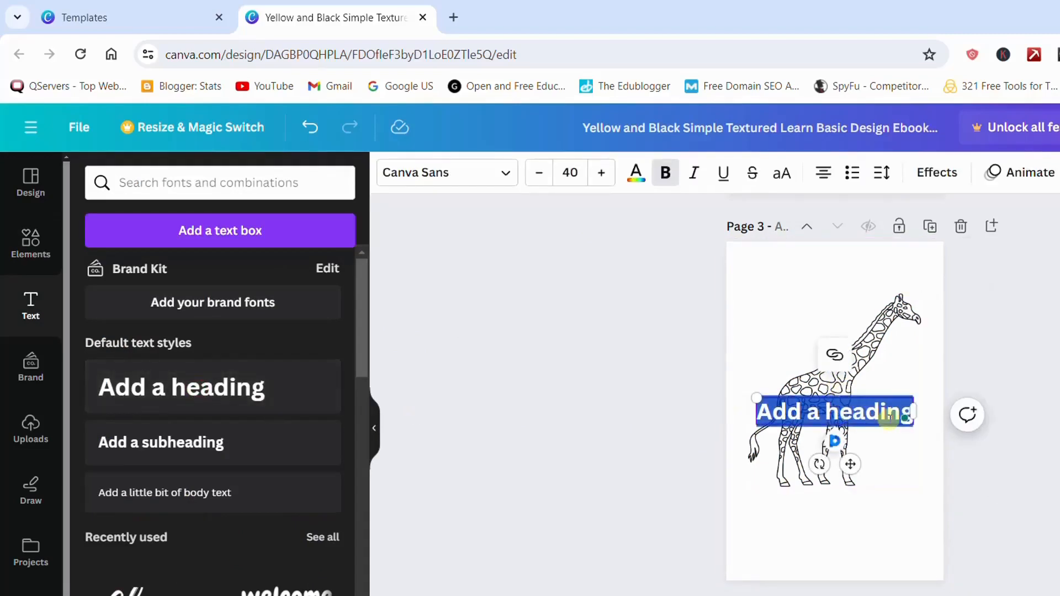
{"action": "left_click_drag", "start_coordinate": [850, 464], "coordinate": [853, 327]}
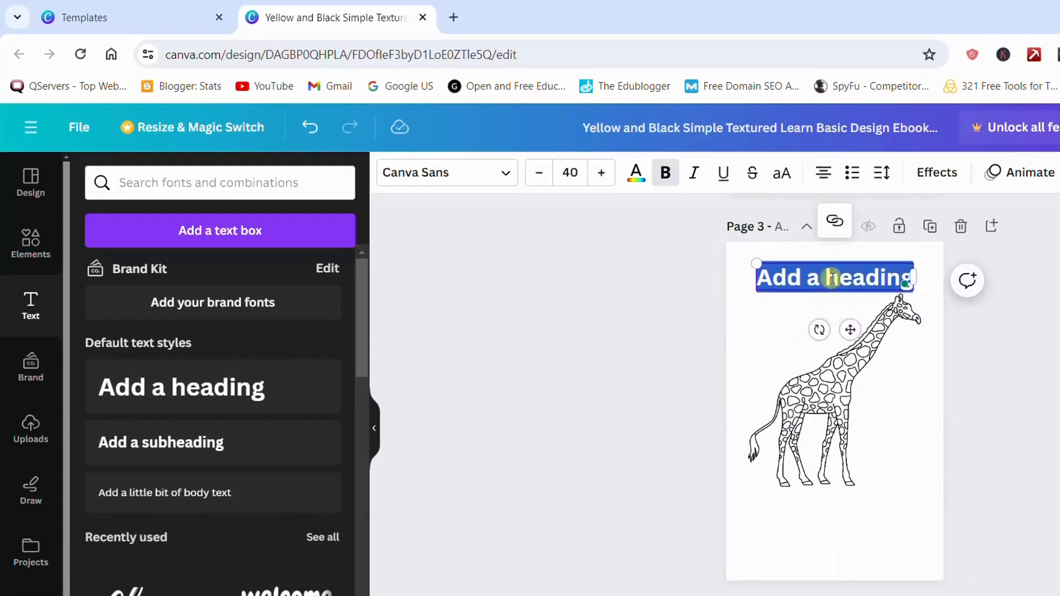
{"action": "left_click", "coordinate": [828, 278]}
{"action": "triple_click", "coordinate": [830, 278]}
{"action": "type", "text": "Gr"}
{"action": "type", "text": "raffe"}
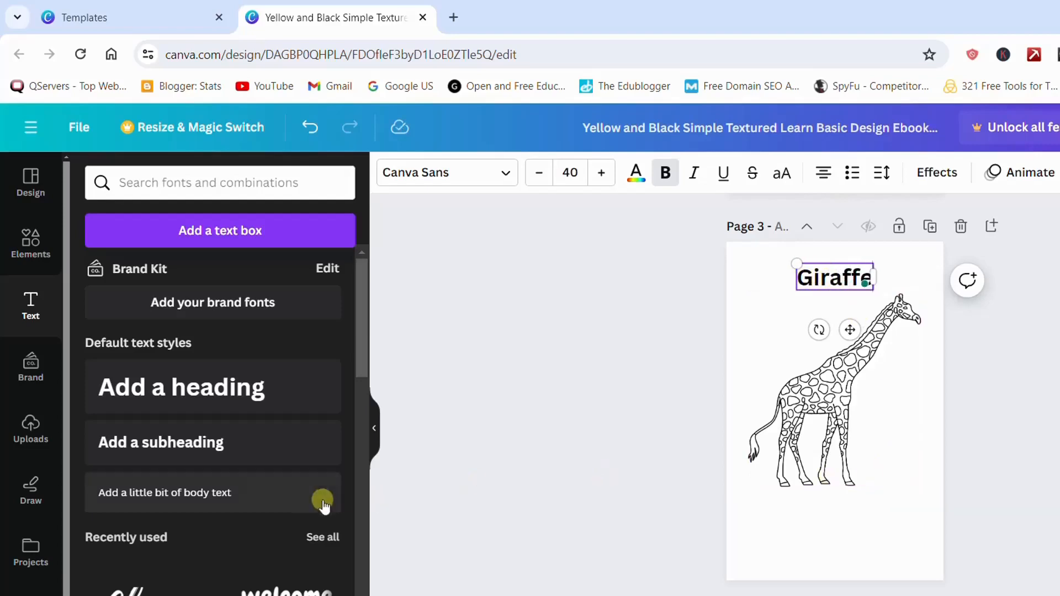
Step: Add a body text box below the giraffe and paste in the paragraph starting "Giraffes are the tallest mammals on Earth"
{"action": "left_click", "coordinate": [222, 495]}
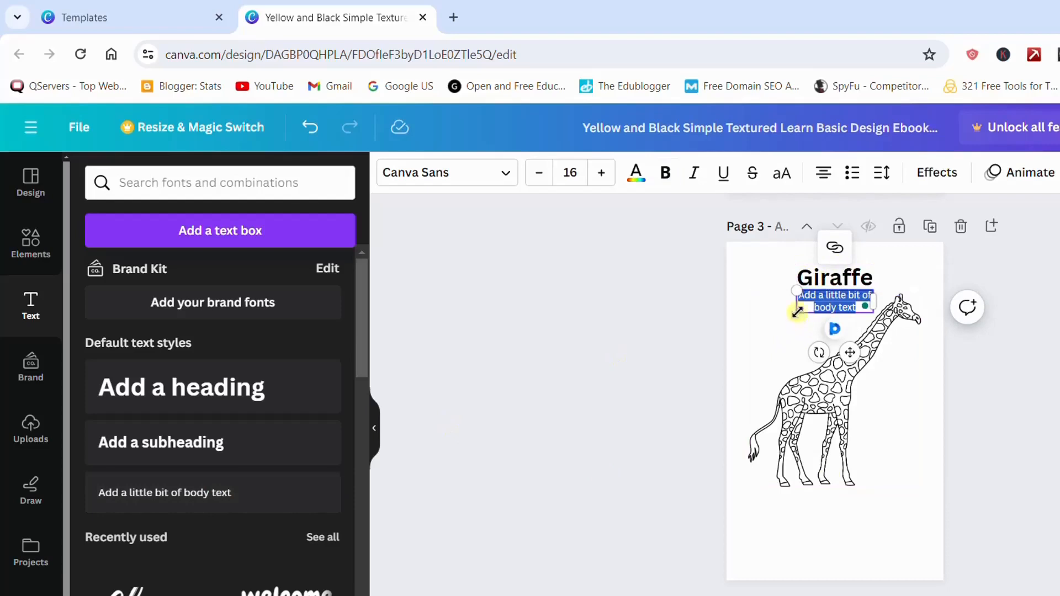
{"action": "left_click_drag", "start_coordinate": [842, 341], "coordinate": [809, 519]}
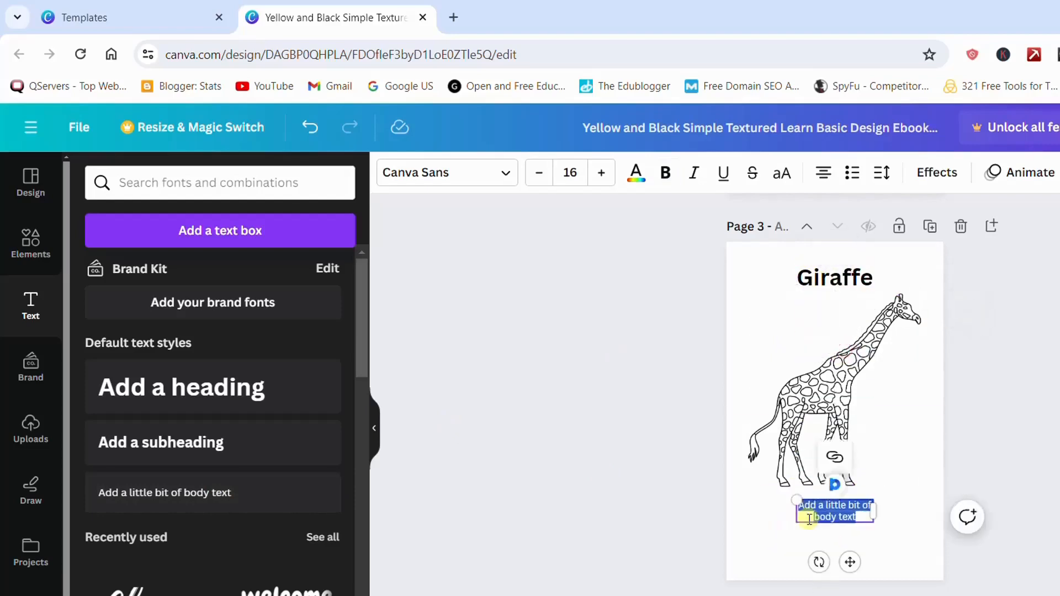
{"action": "key", "text": "ctrl+v"}
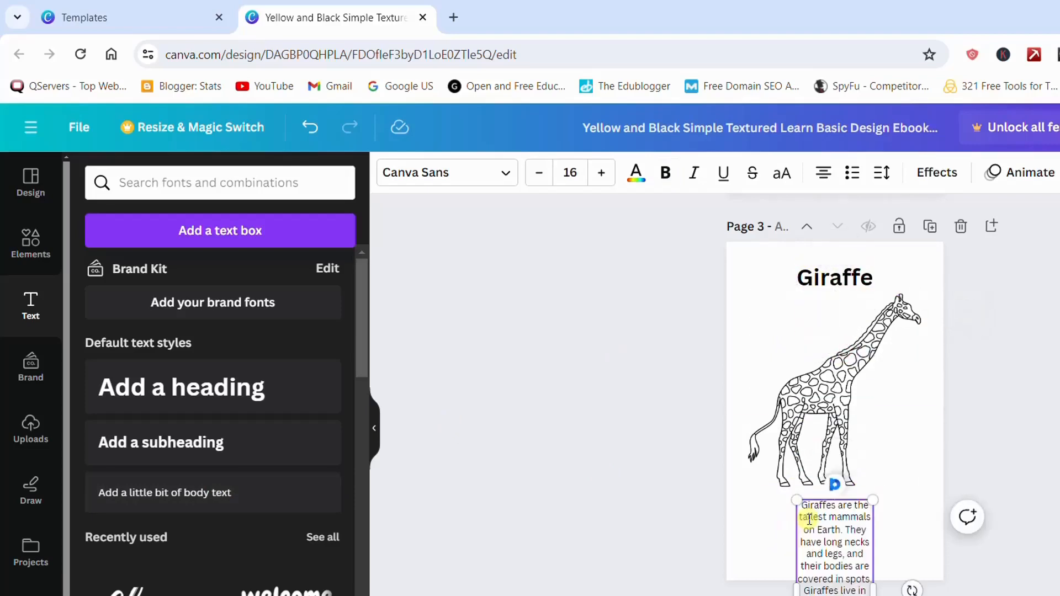
Step: Widen the giraffe paragraph's text box to nearly the full page width, enlarge its text slightly, and pull its right edge back inside the page
{"action": "left_click_drag", "start_coordinate": [876, 591], "coordinate": [936, 568]}
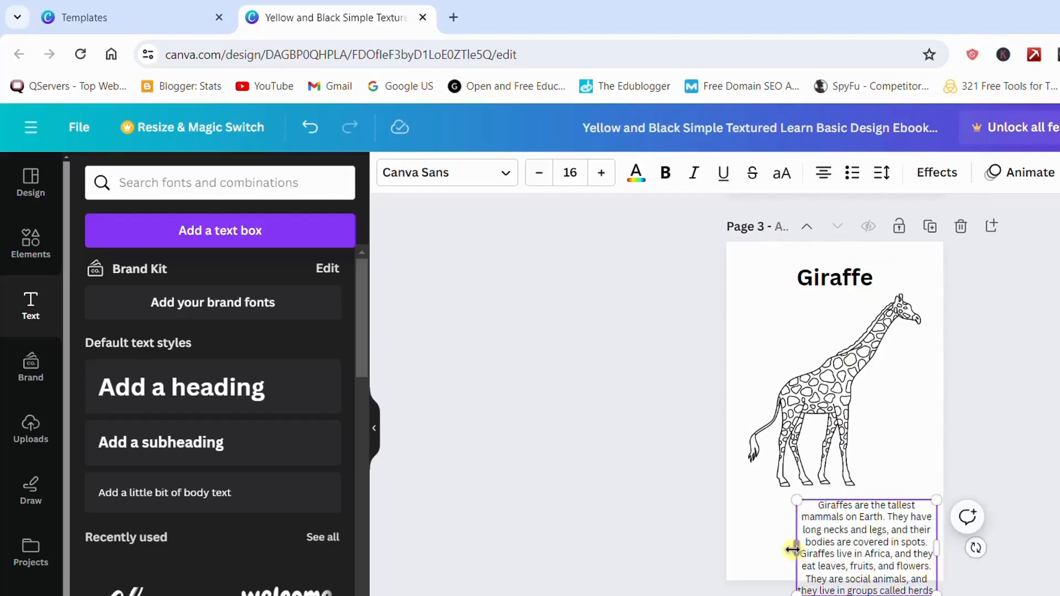
{"action": "left_click_drag", "start_coordinate": [792, 549], "coordinate": [733, 549]}
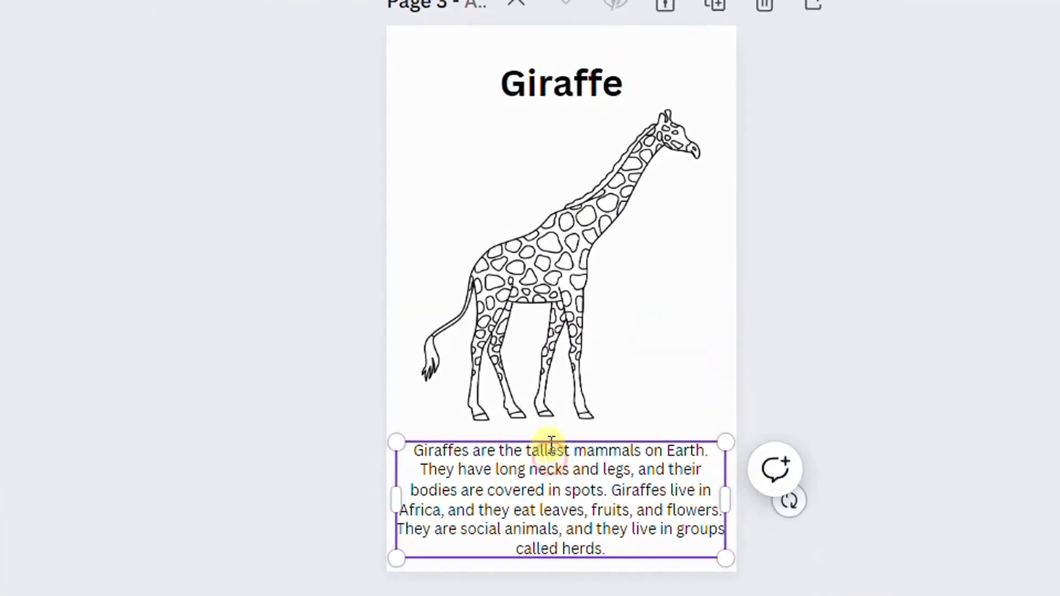
{"action": "left_click_drag", "start_coordinate": [726, 440], "coordinate": [724, 425]}
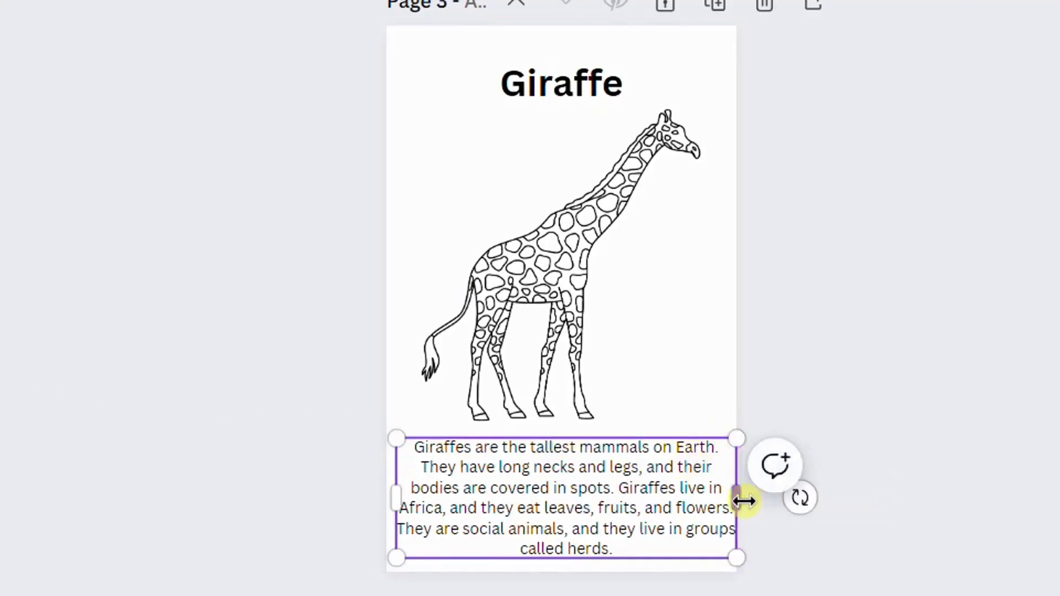
{"action": "left_click_drag", "start_coordinate": [738, 499], "coordinate": [726, 498]}
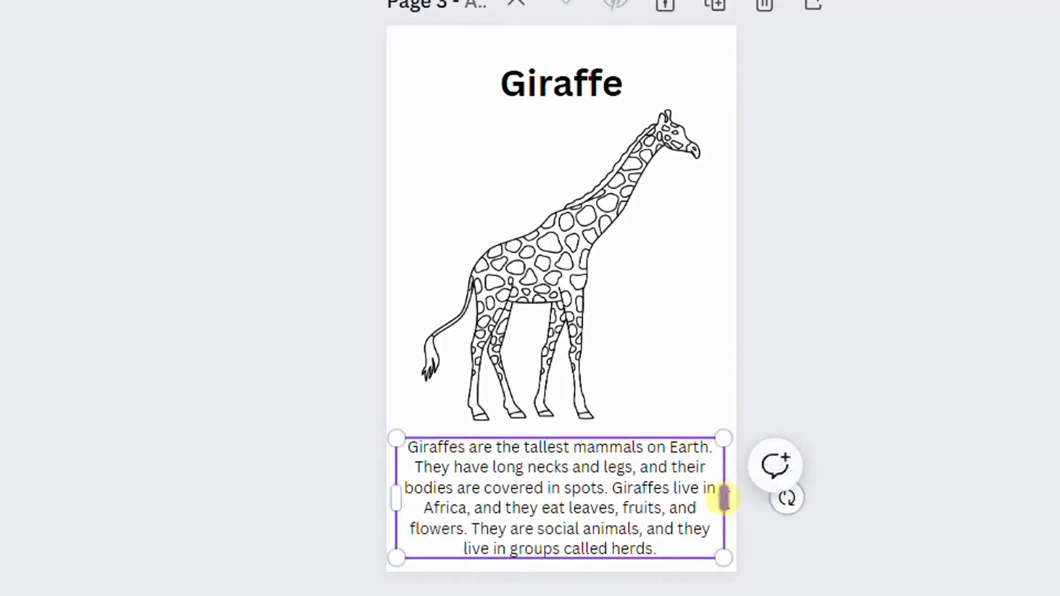
{"action": "left_click", "coordinate": [193, 472]}
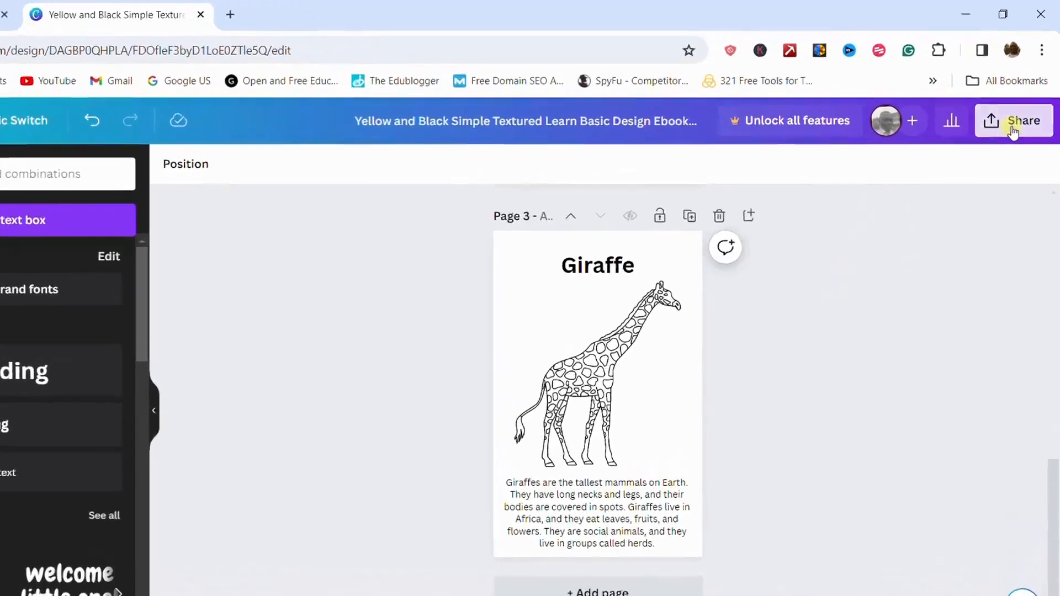
Step: Download all 3 pages of the ebook as a PDF Print file with the RGB color profile
{"action": "left_click", "coordinate": [1020, 109]}
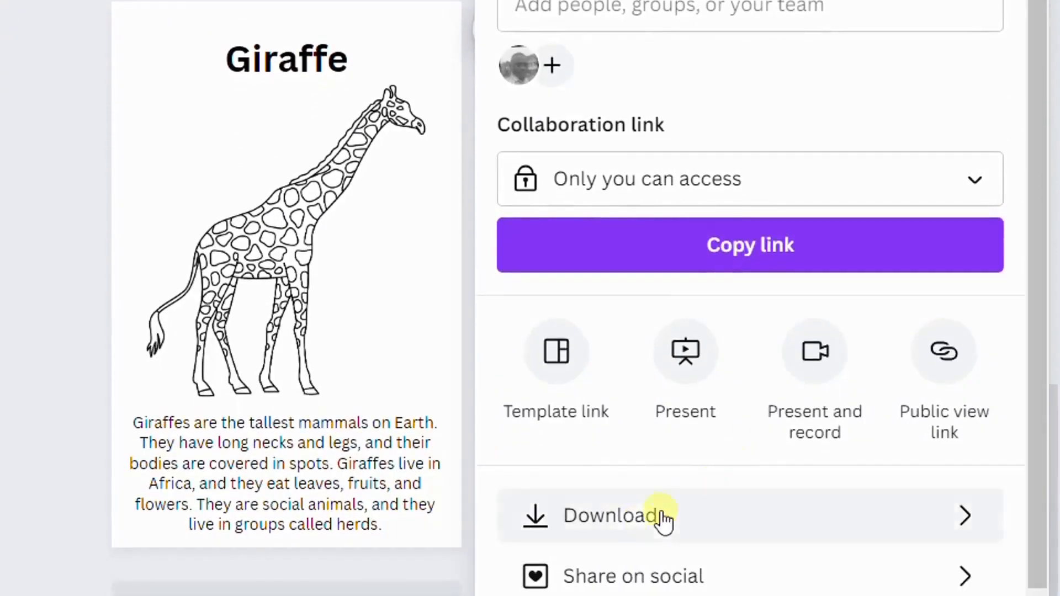
{"action": "left_click", "coordinate": [751, 530]}
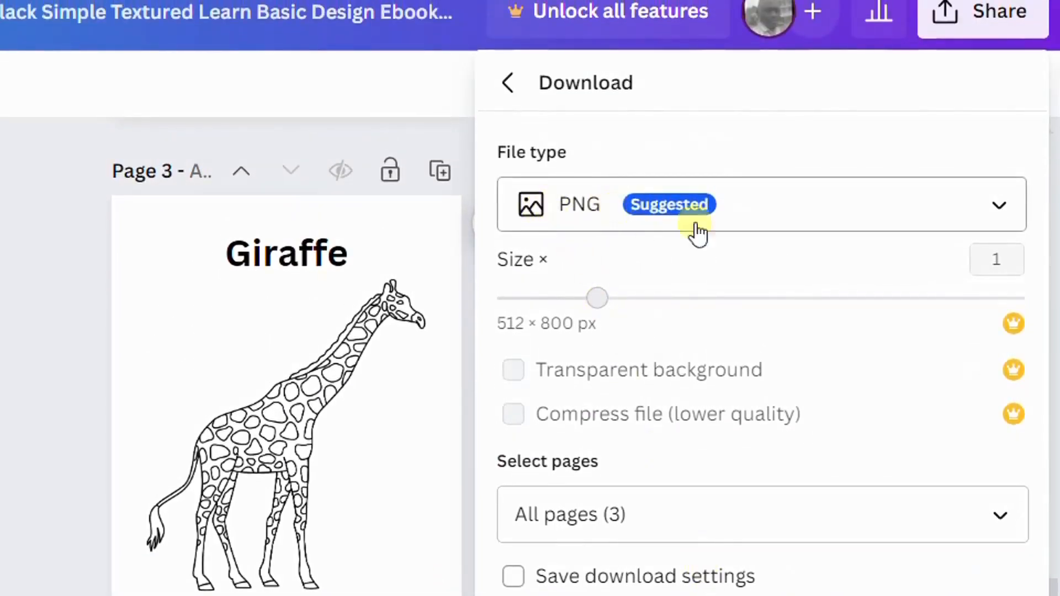
{"action": "left_click", "coordinate": [990, 215]}
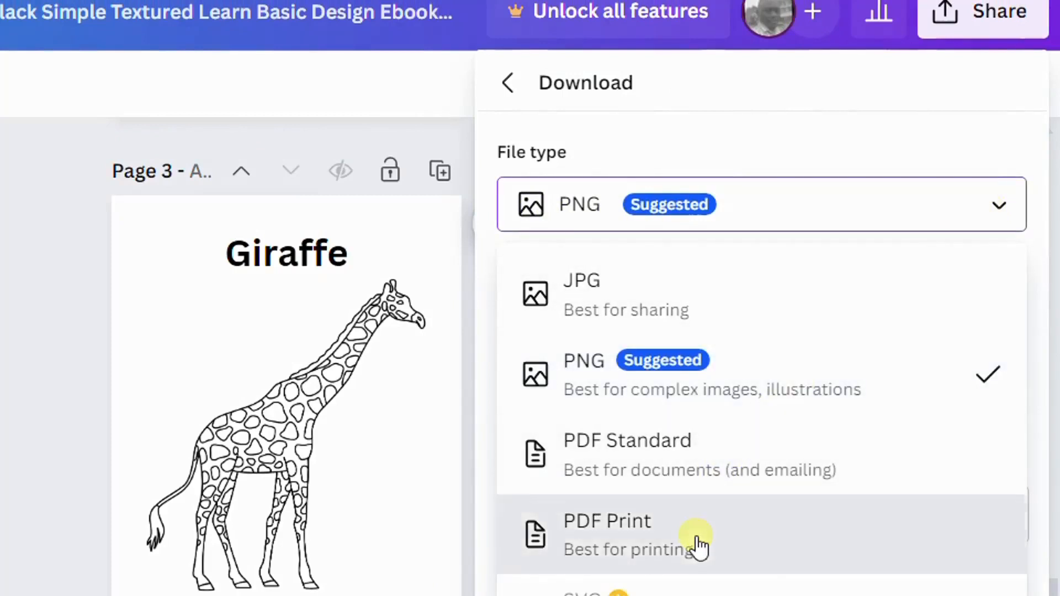
{"action": "left_click", "coordinate": [700, 544]}
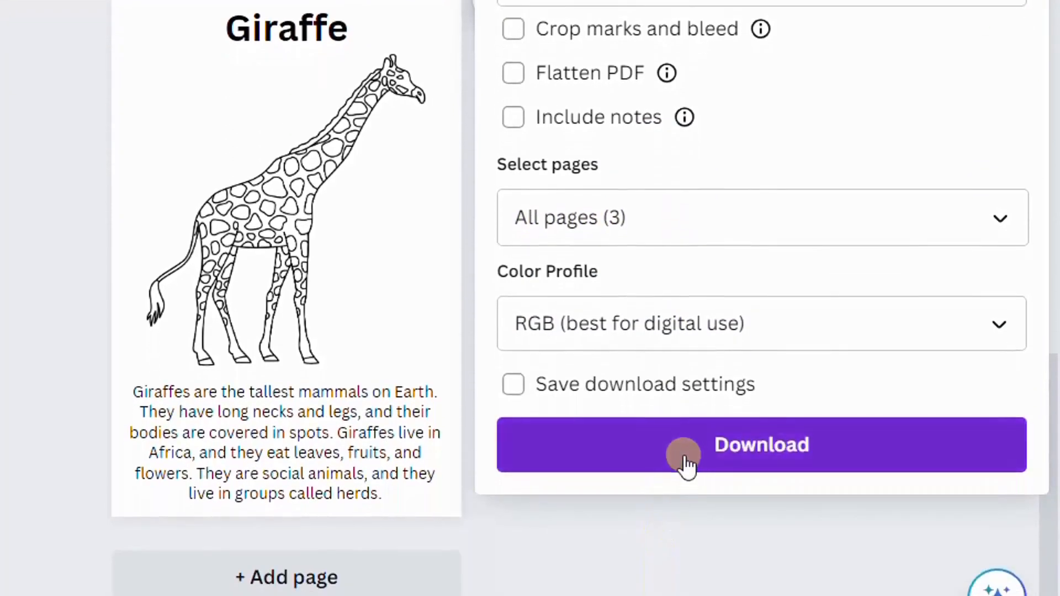
{"action": "left_click", "coordinate": [688, 456]}
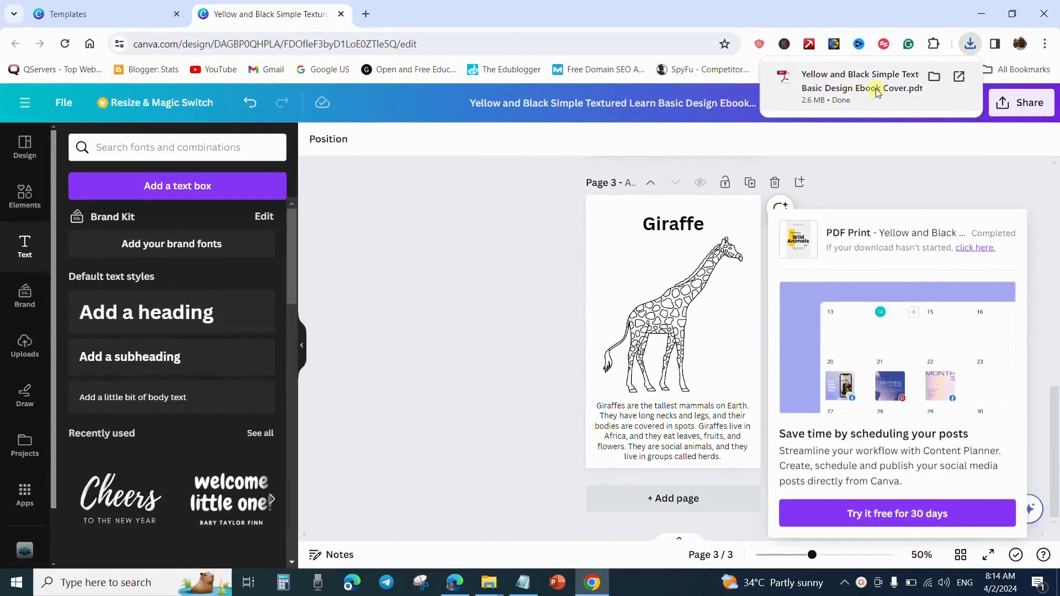
Step: Open the downloaded ebook PDF and look through the cover, Lion and Giraffe pages
{"action": "left_click", "coordinate": [877, 88]}
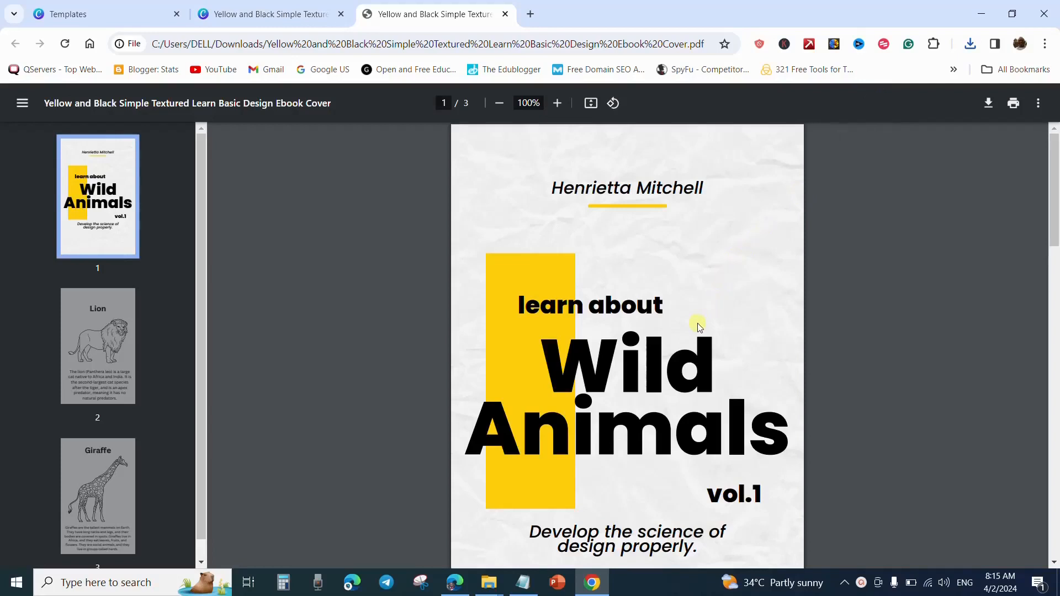
{"action": "scroll", "coordinate": [699, 326], "scroll_direction": "down", "scroll_amount": 2}
{"action": "scroll", "coordinate": [698, 324], "scroll_direction": "down", "scroll_amount": 8}
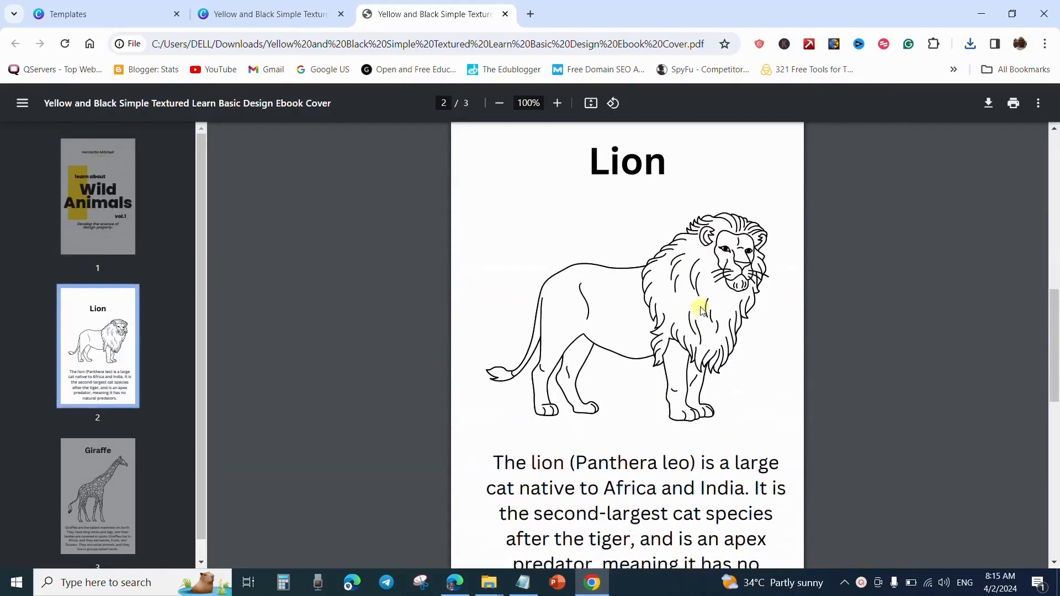
{"action": "scroll", "coordinate": [700, 309], "scroll_direction": "down", "scroll_amount": 7}
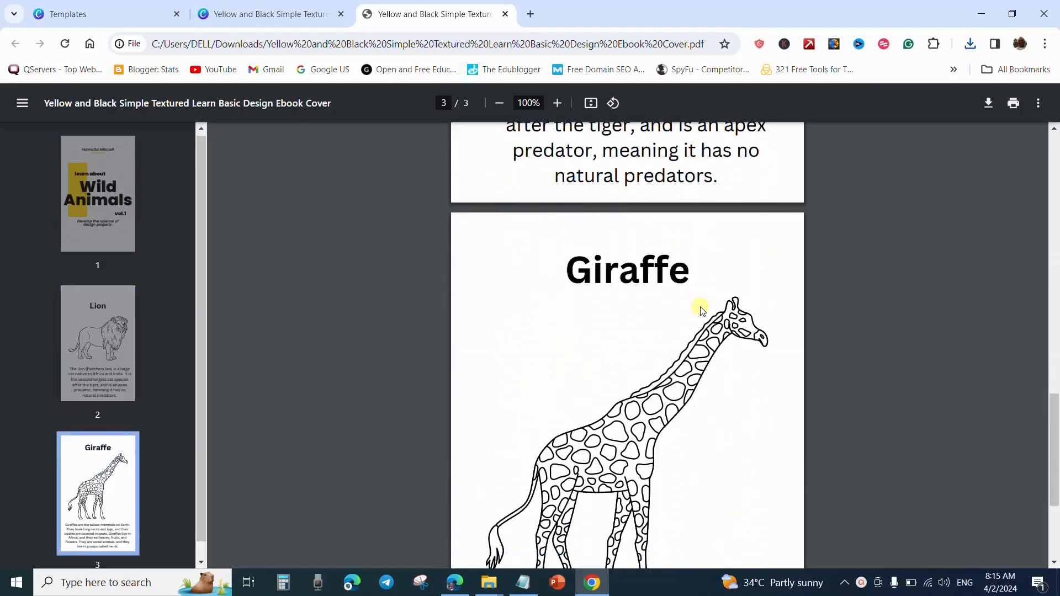
{"action": "scroll", "coordinate": [700, 309], "scroll_direction": "down", "scroll_amount": 3}
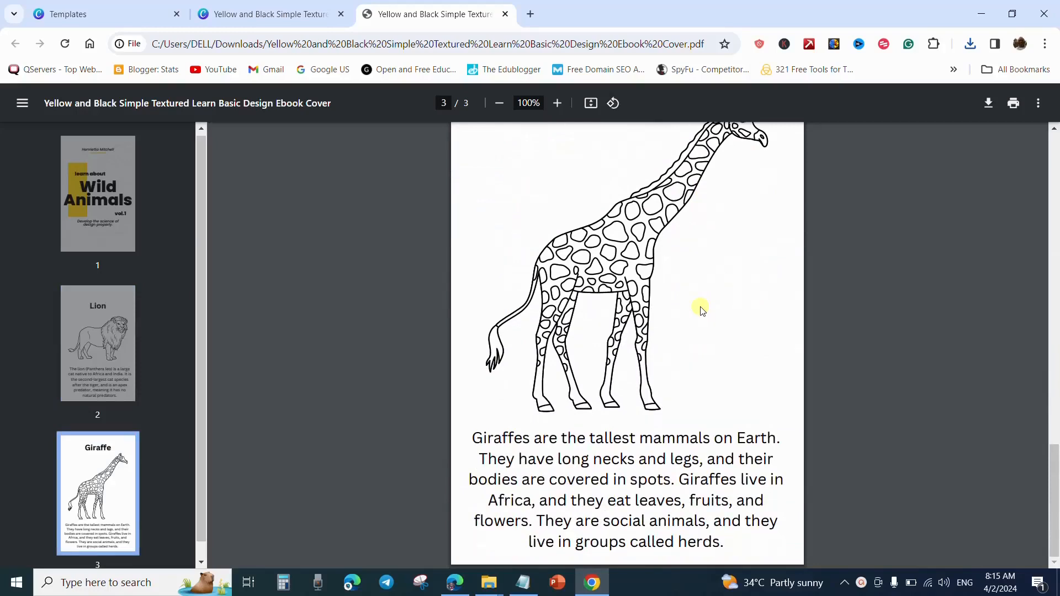
{"action": "scroll", "coordinate": [700, 309], "scroll_direction": "up", "scroll_amount": 3}
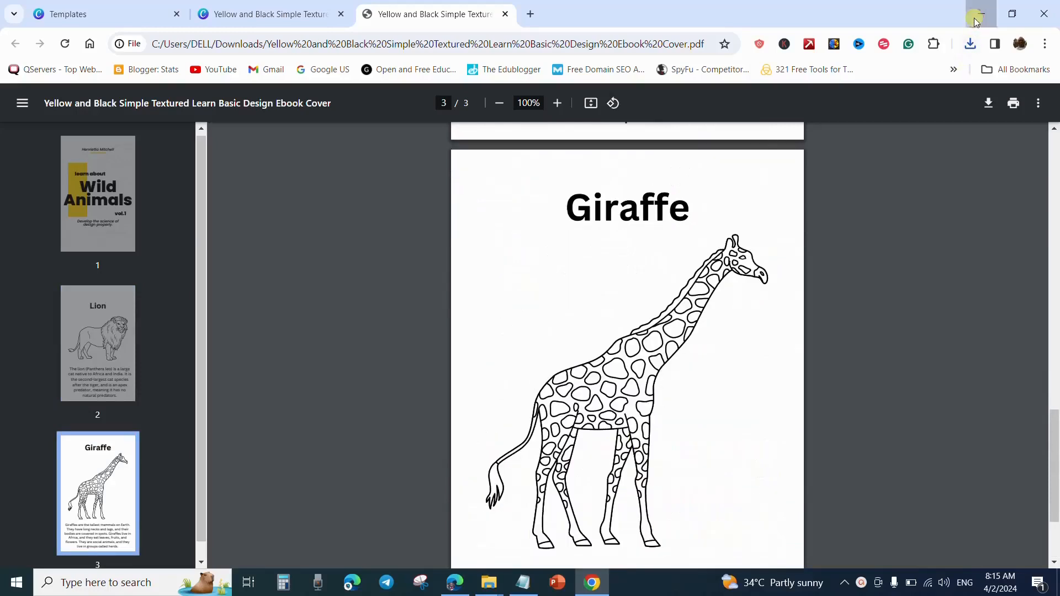